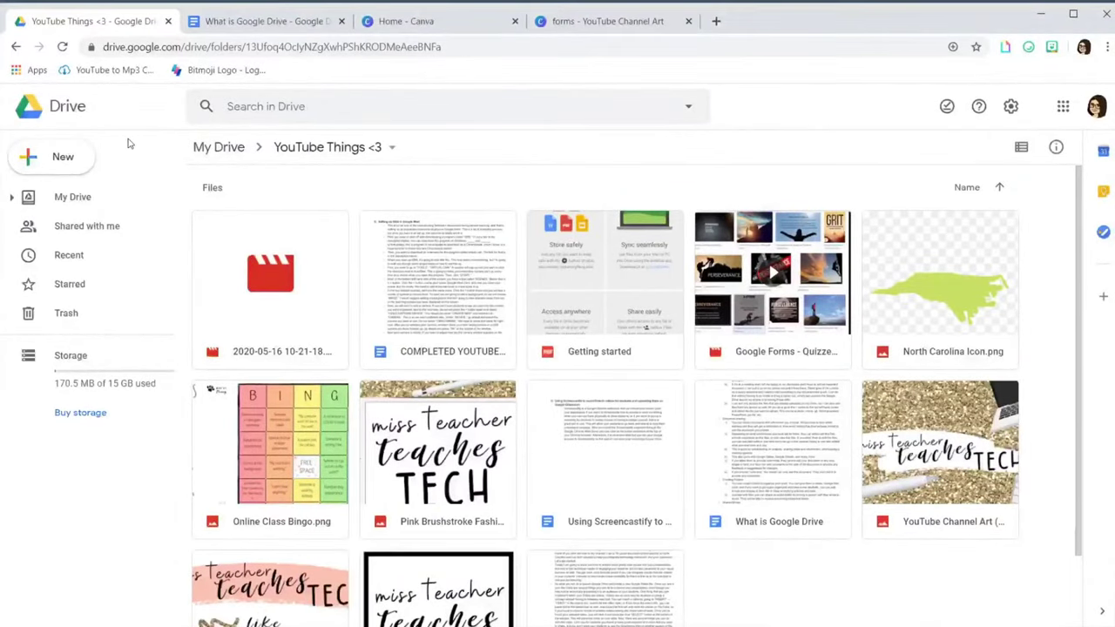
- Upload the Online Class Bingo image from the desktop into the YouTube Things <3 folder
{"action": "left_click", "coordinate": [52, 159]}
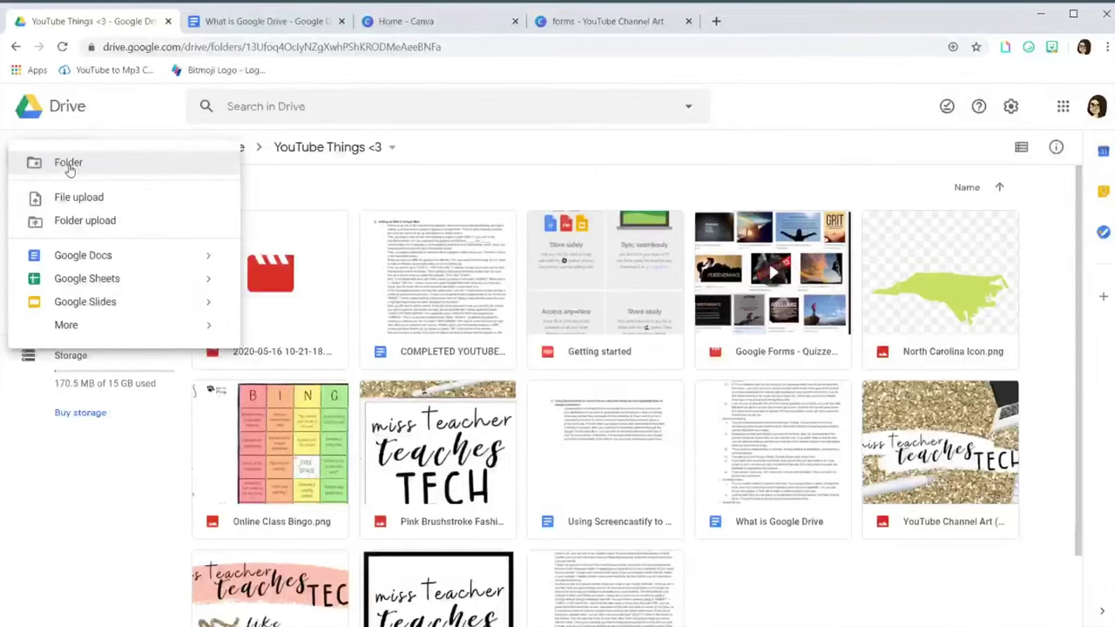
{"action": "left_click", "coordinate": [78, 197]}
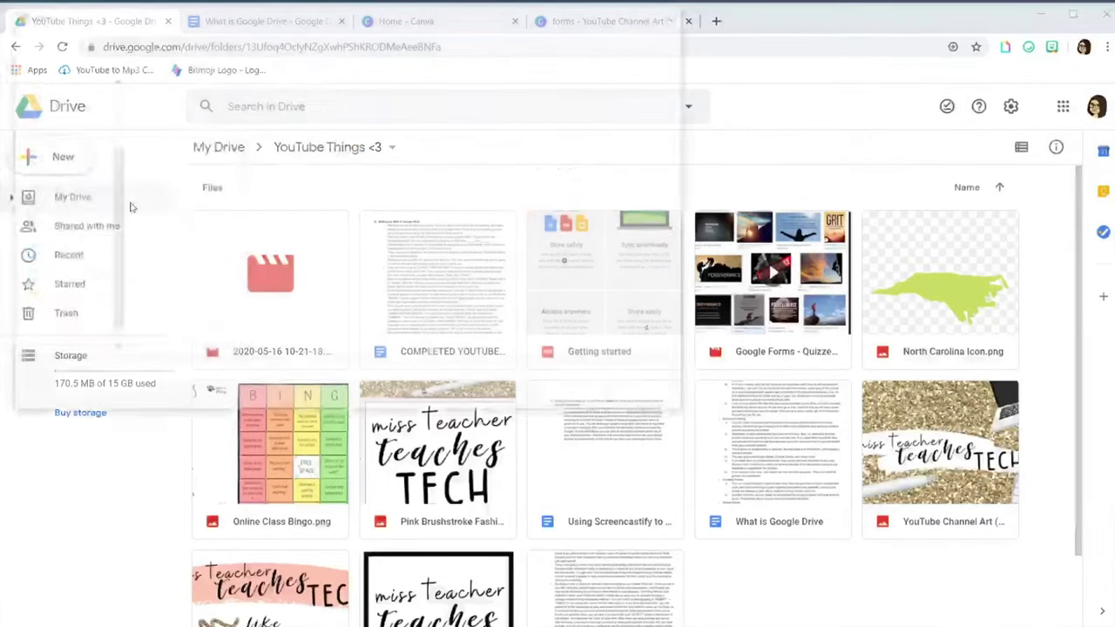
{"action": "double_click", "coordinate": [571, 133]}
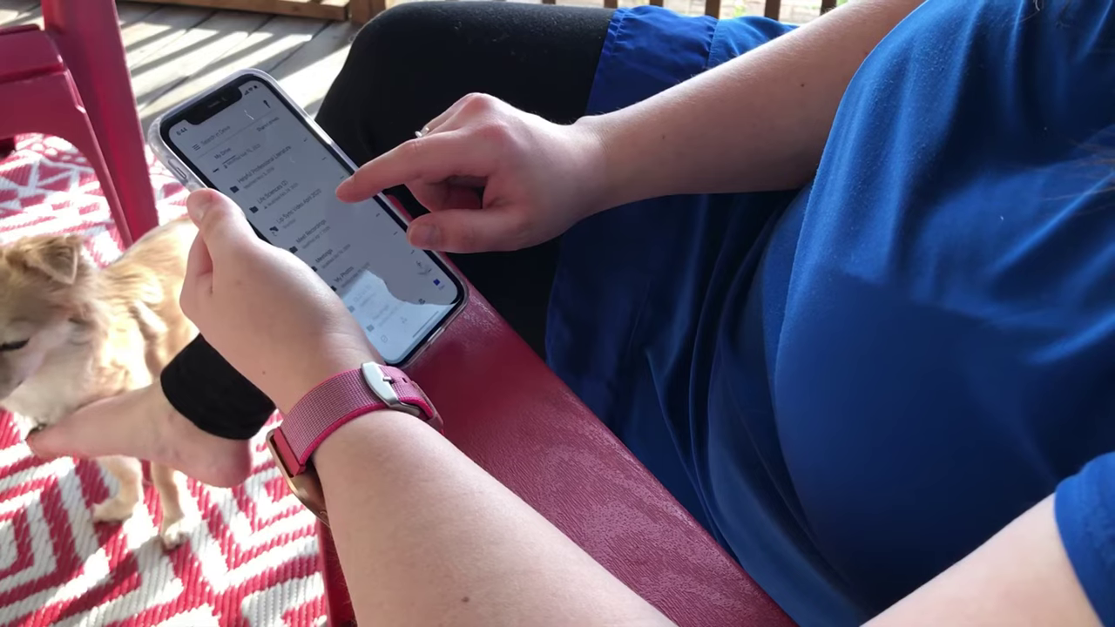
{"action": "scroll", "coordinate": [340, 174], "scroll_direction": "down", "scroll_amount": 2}
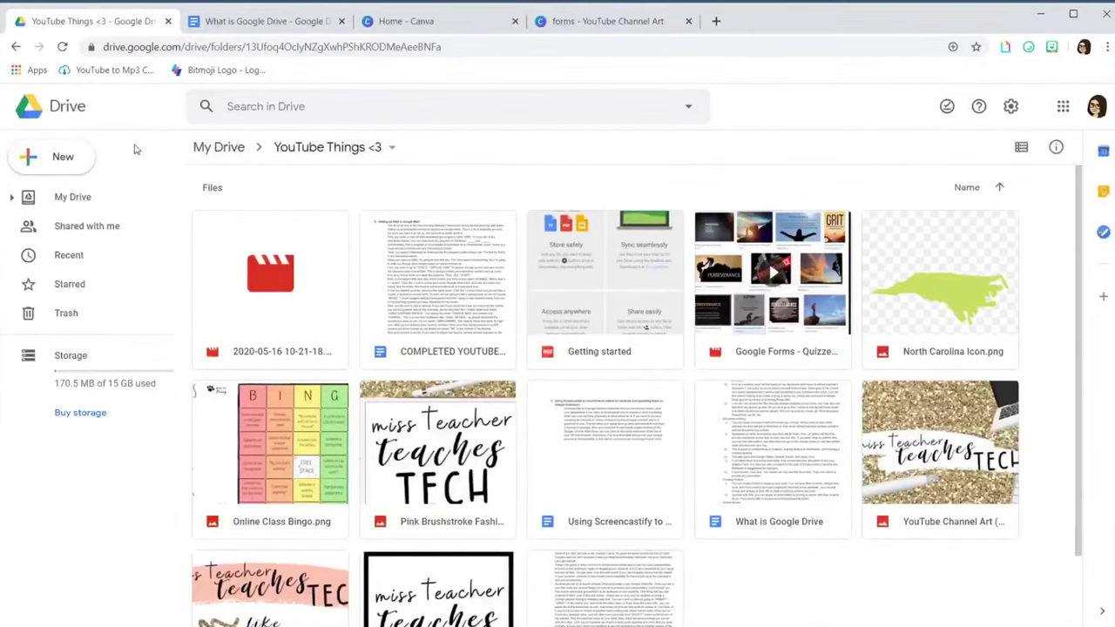
- Re-upload Online Class Bingo.png as version 2 and preview the image
{"action": "left_click", "coordinate": [61, 159]}
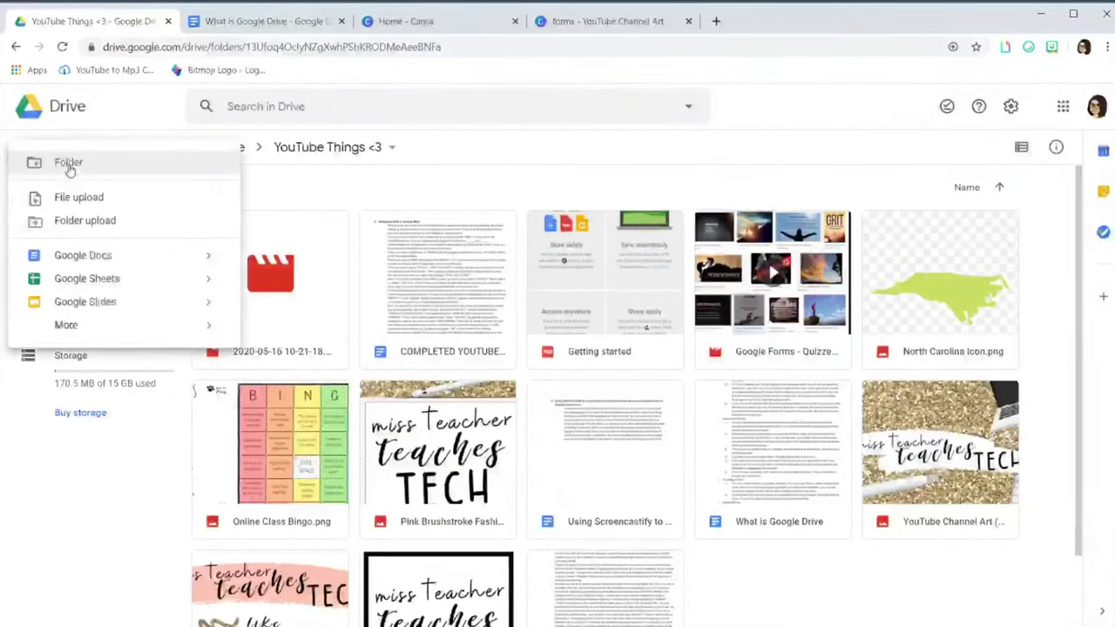
{"action": "left_click", "coordinate": [129, 203]}
{"action": "double_click", "coordinate": [568, 131]}
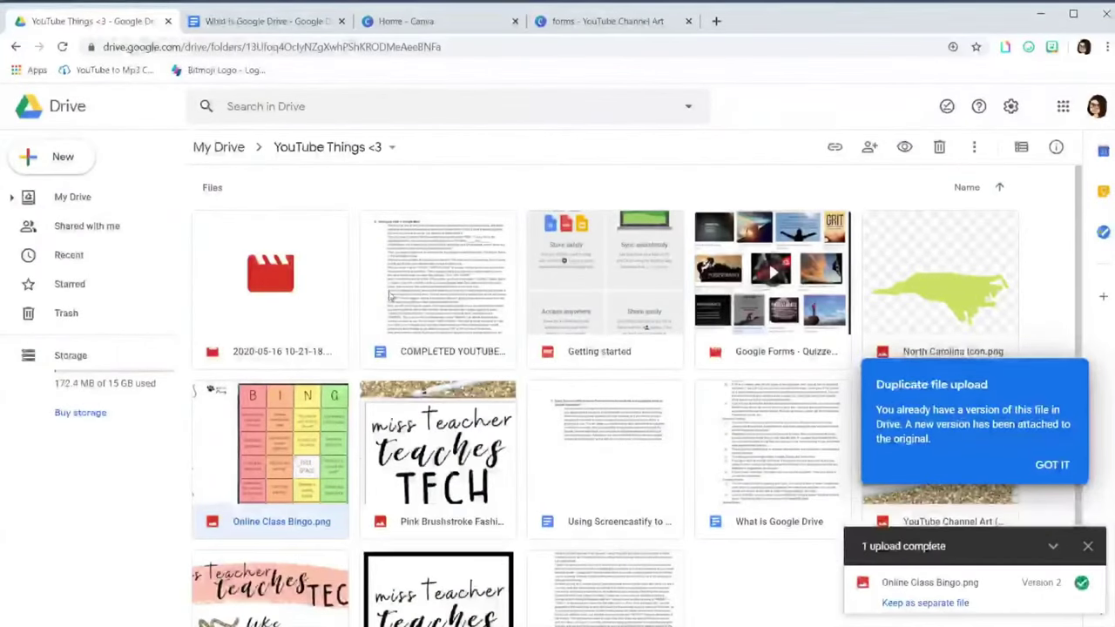
{"action": "double_click", "coordinate": [259, 482]}
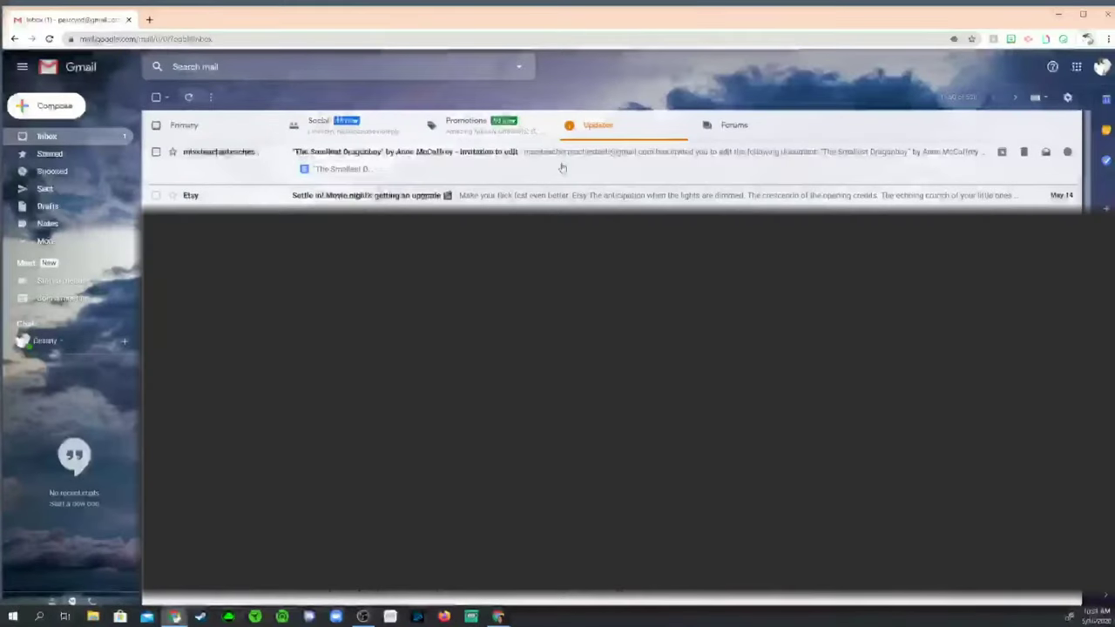
- Open the Gmail invitation to edit 'The Smallest Dragonboy'
{"action": "left_click", "coordinate": [562, 167]}
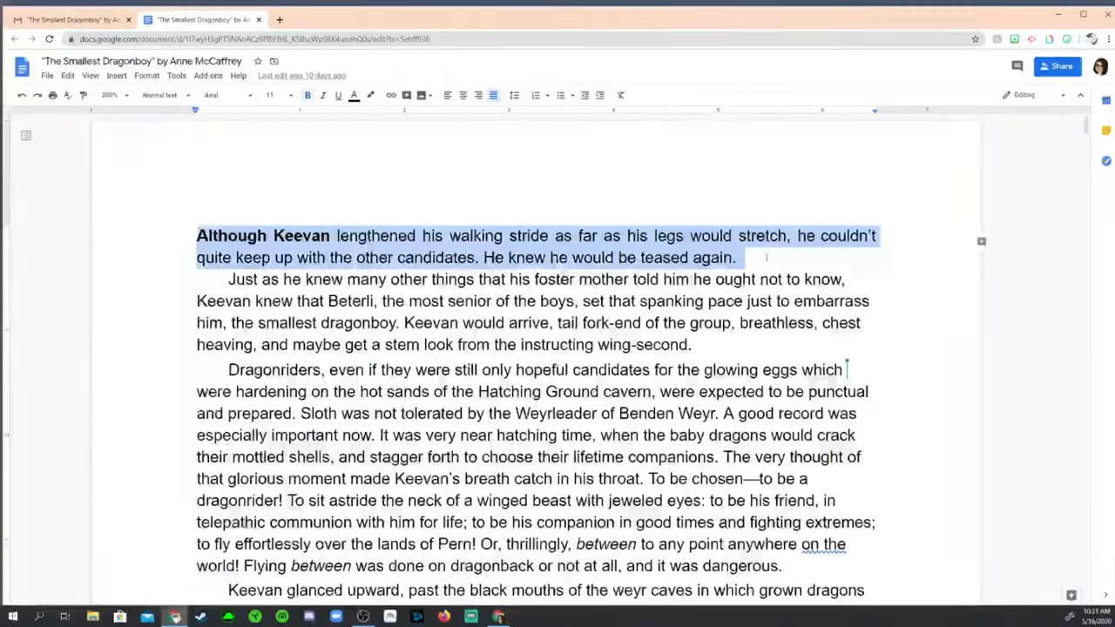
- Replace the opening with 'Here I just made an edit. Check out this paragraph.' and view version history
{"action": "type", "text": "Here I just made an edit. Check ou"}
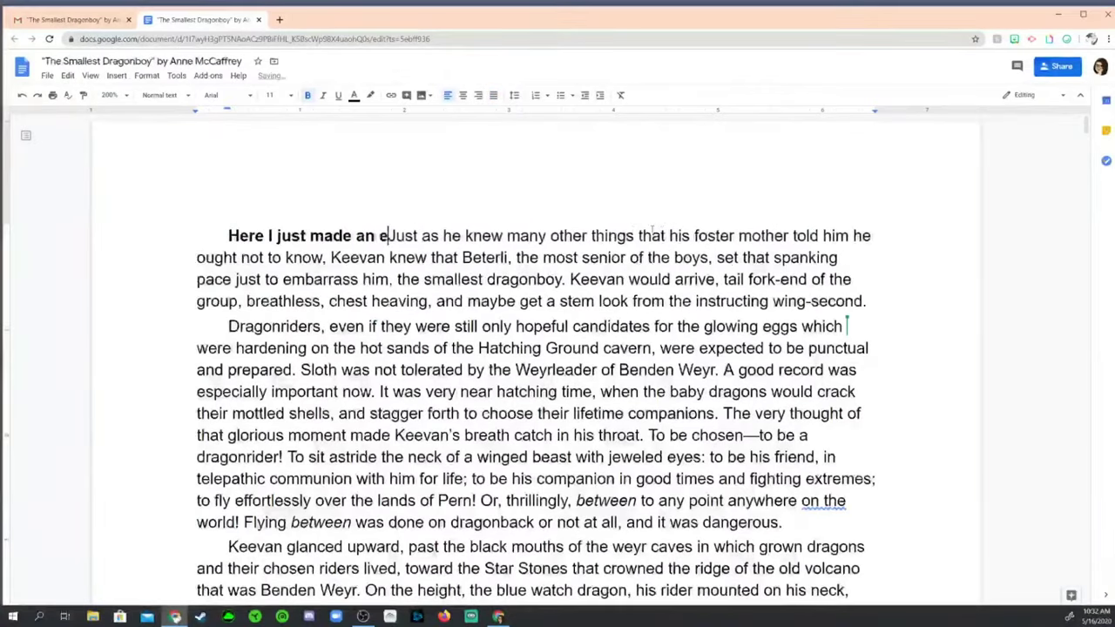
{"action": "type", "text": "t this paragraph."}
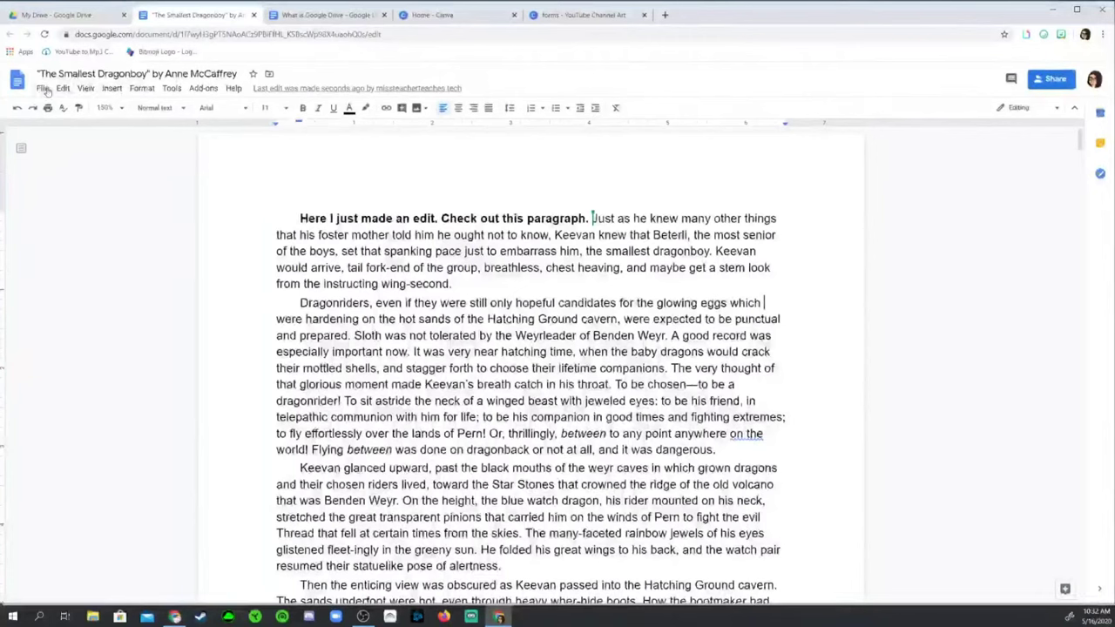
{"action": "left_click", "coordinate": [41, 88]}
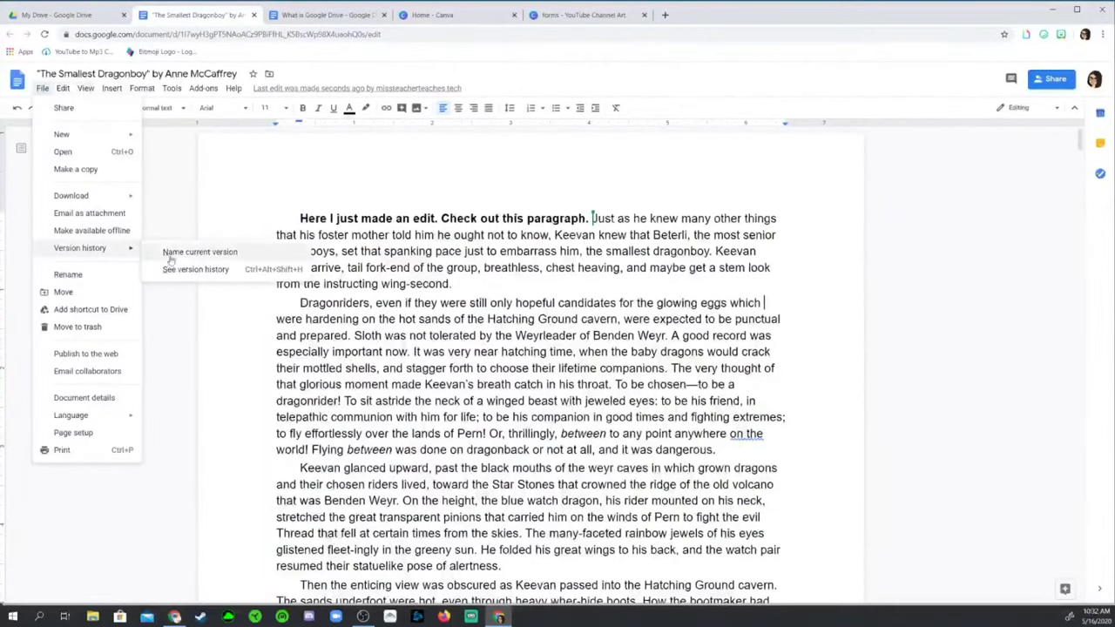
{"action": "left_click", "coordinate": [195, 269]}
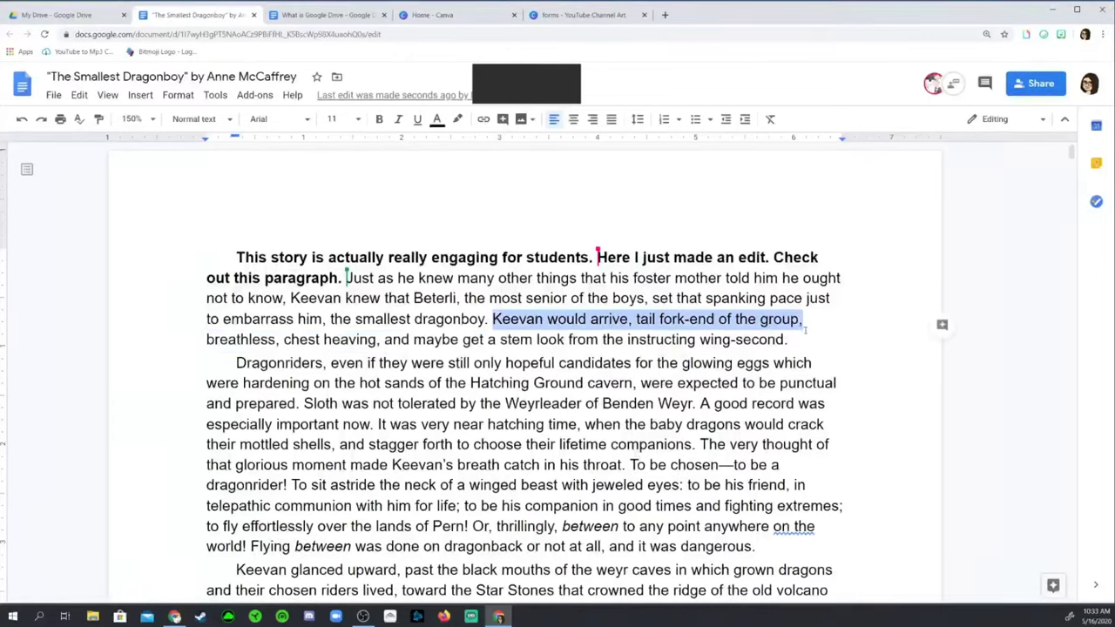
- Comment 'Just making a comment here :)' on the wing-second sentence, then review the collaborator's Editor role
{"action": "left_click_drag", "start_coordinate": [805, 329], "coordinate": [812, 341]}
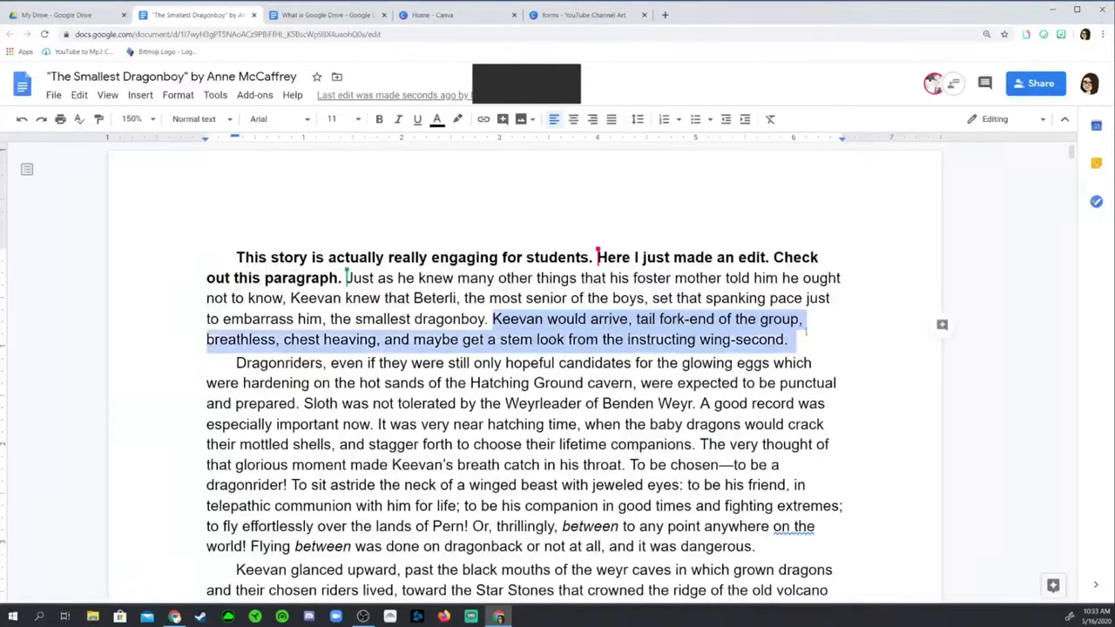
{"action": "left_click", "coordinate": [943, 325]}
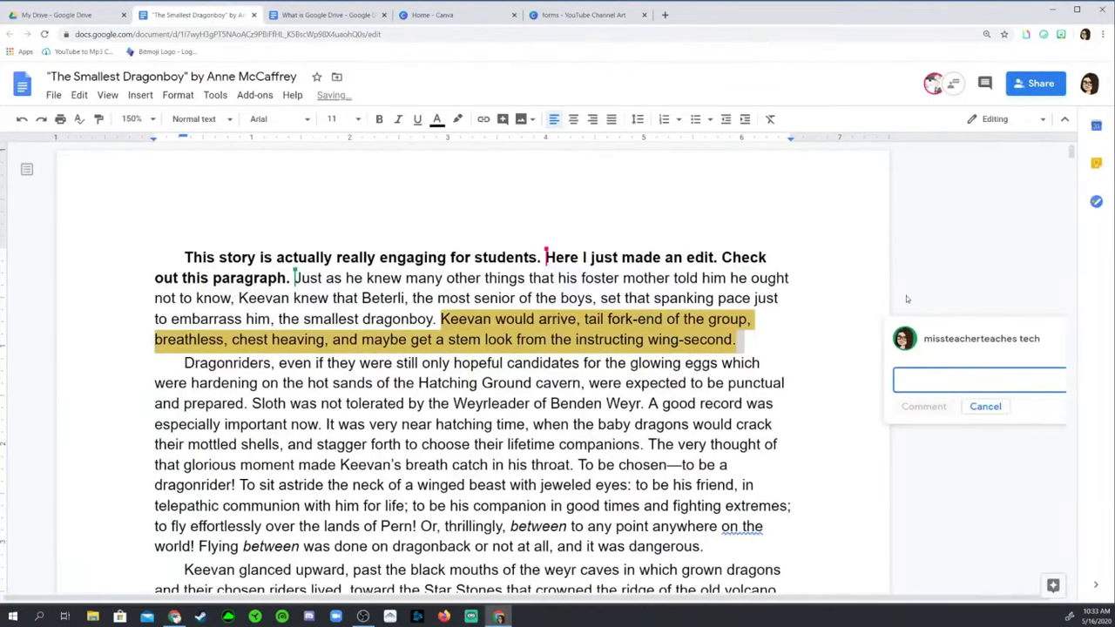
{"action": "type", "text": "Just making a comment here :)"}
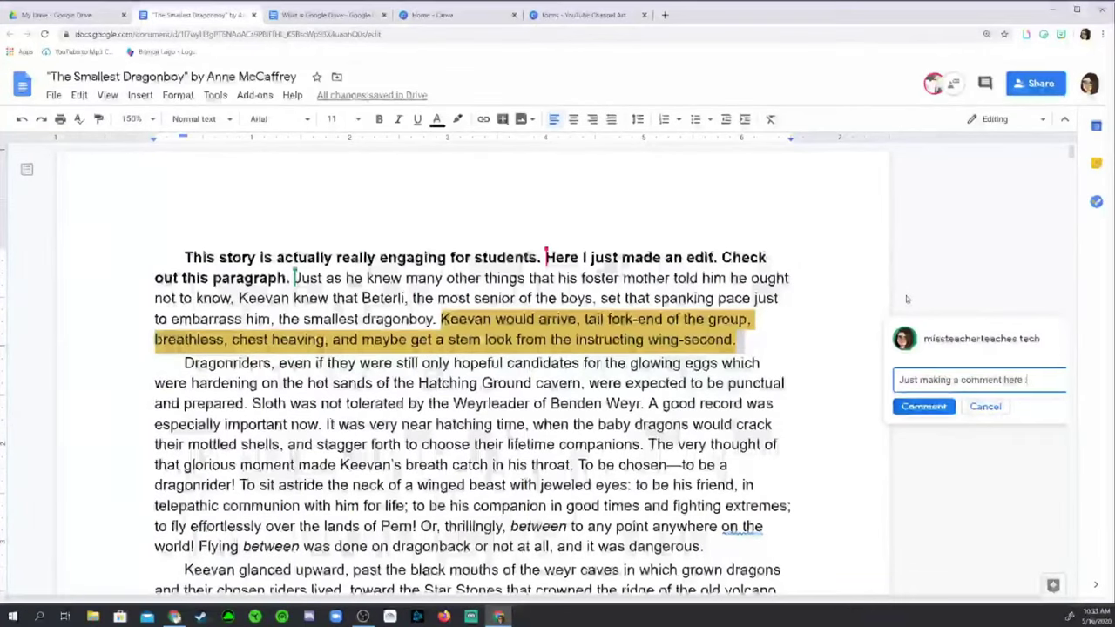
{"action": "left_click", "coordinate": [922, 408]}
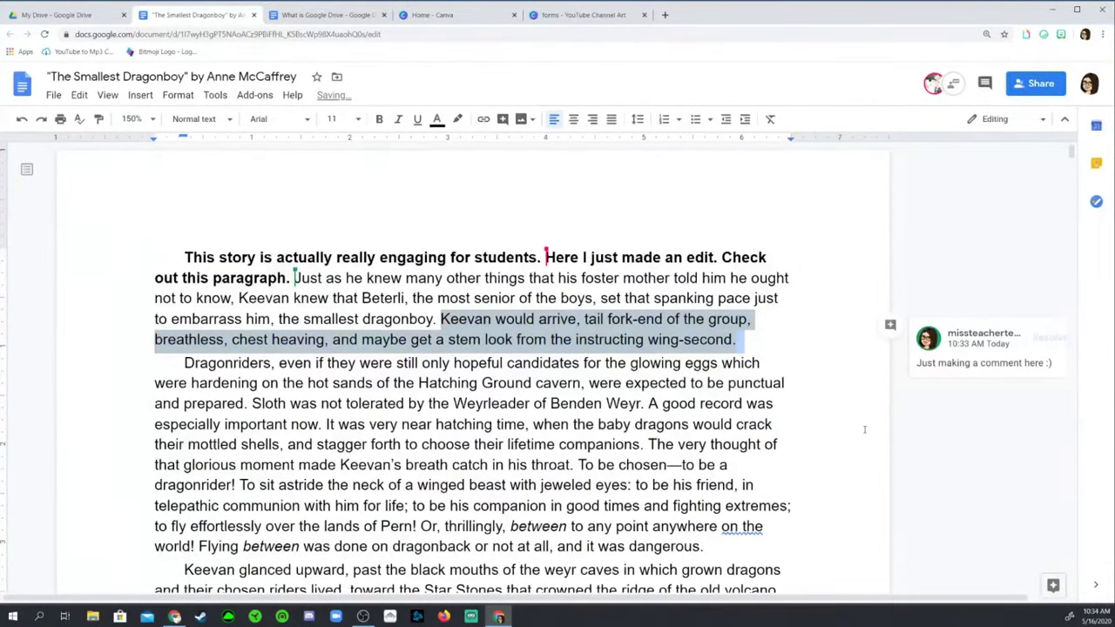
{"action": "left_click", "coordinate": [1036, 83]}
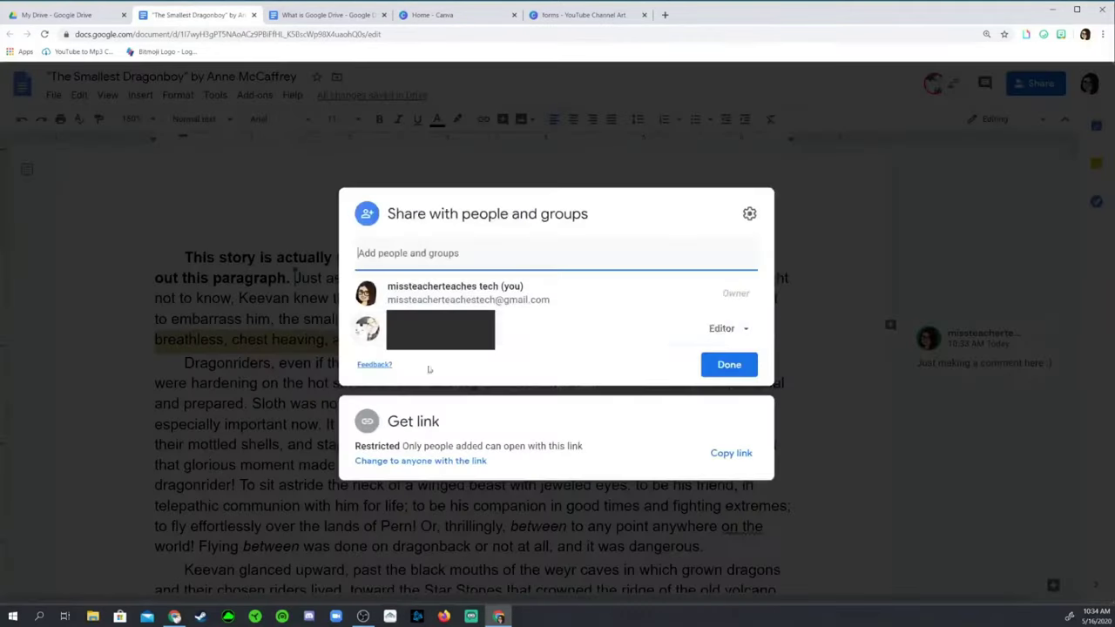
{"action": "left_click", "coordinate": [726, 328]}
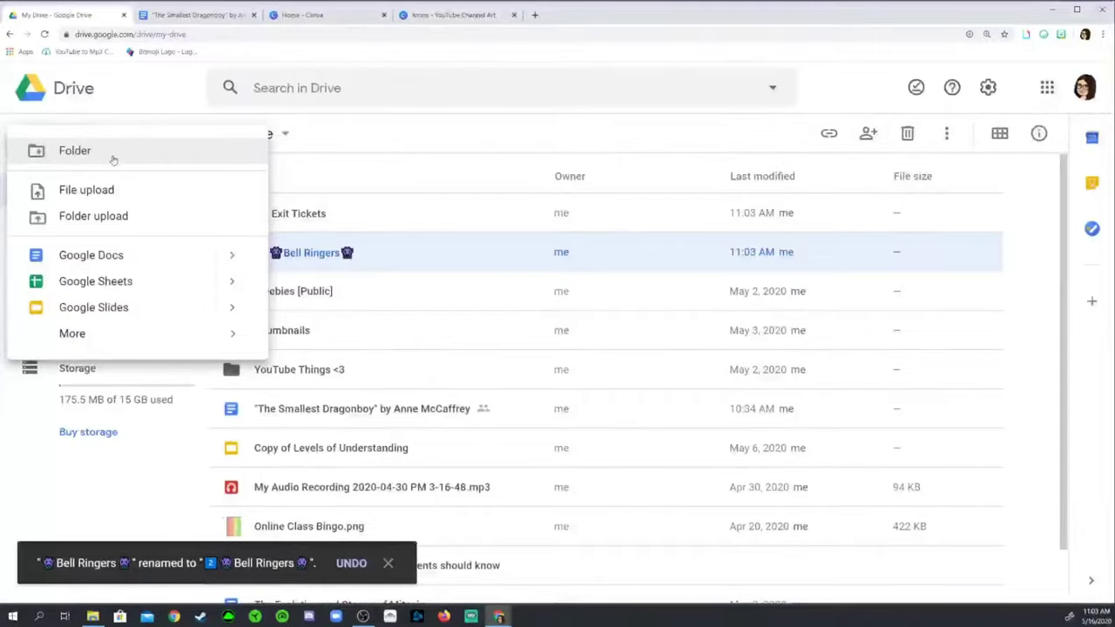
- Create a Standards folder in My Drive and color it yellow
{"action": "left_click", "coordinate": [113, 156]}
{"action": "type", "text": "Standards"}
{"action": "key", "text": "Return"}
{"action": "right_click", "coordinate": [321, 326]}
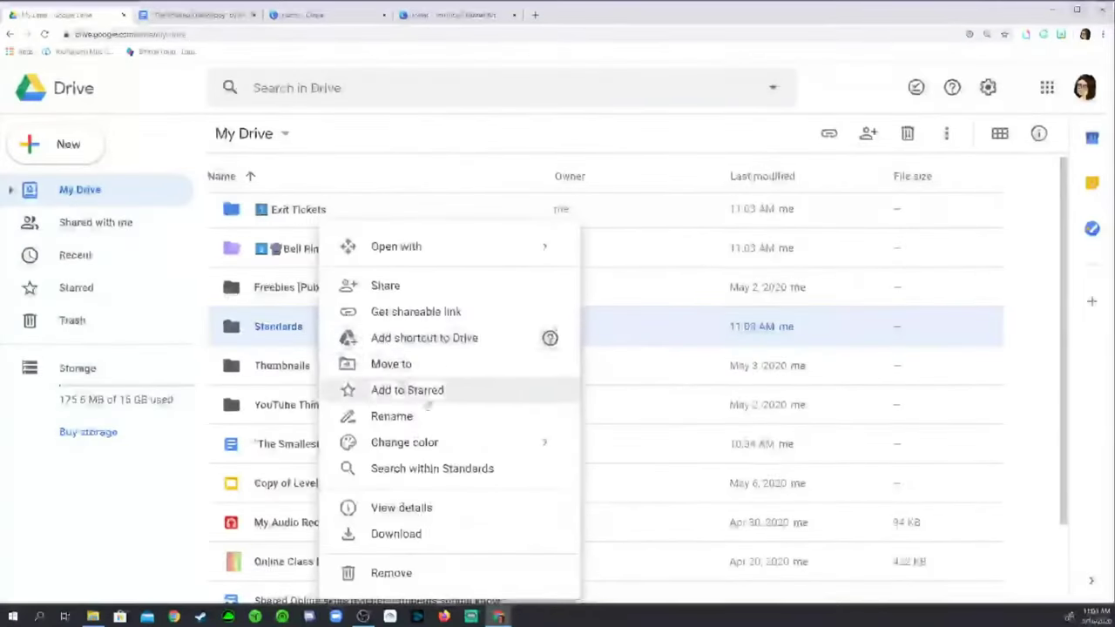
{"action": "mouse_move", "coordinate": [405, 443]}
{"action": "left_click", "coordinate": [709, 479]}
- Make a pink Spelling folder, then start sharing the Bell Ringers folder
{"action": "right_click", "coordinate": [282, 326]}
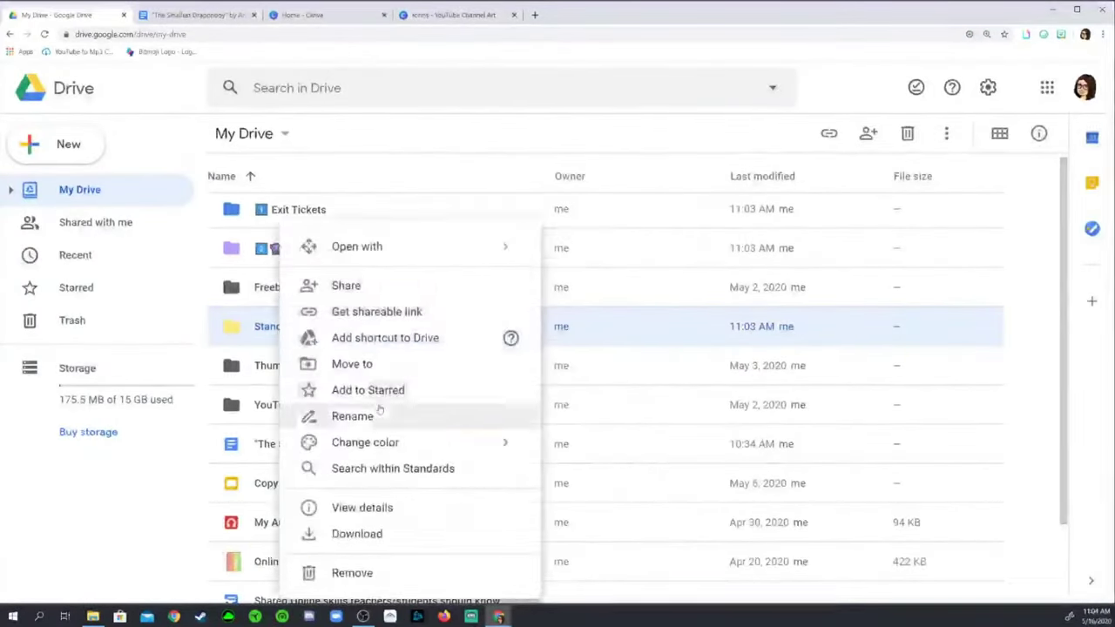
{"action": "left_click", "coordinate": [352, 416]}
{"action": "left_click", "coordinate": [478, 336]}
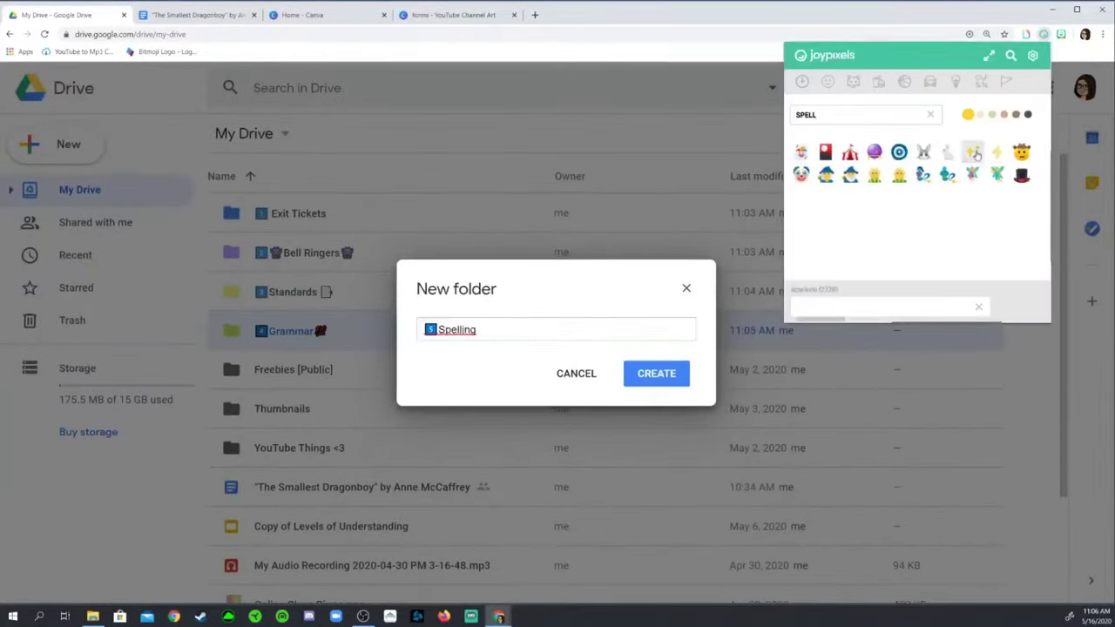
{"action": "key", "text": "Return"}
{"action": "right_click", "coordinate": [315, 326]}
{"action": "mouse_move", "coordinate": [417, 445]}
{"action": "left_click", "coordinate": [672, 530]}
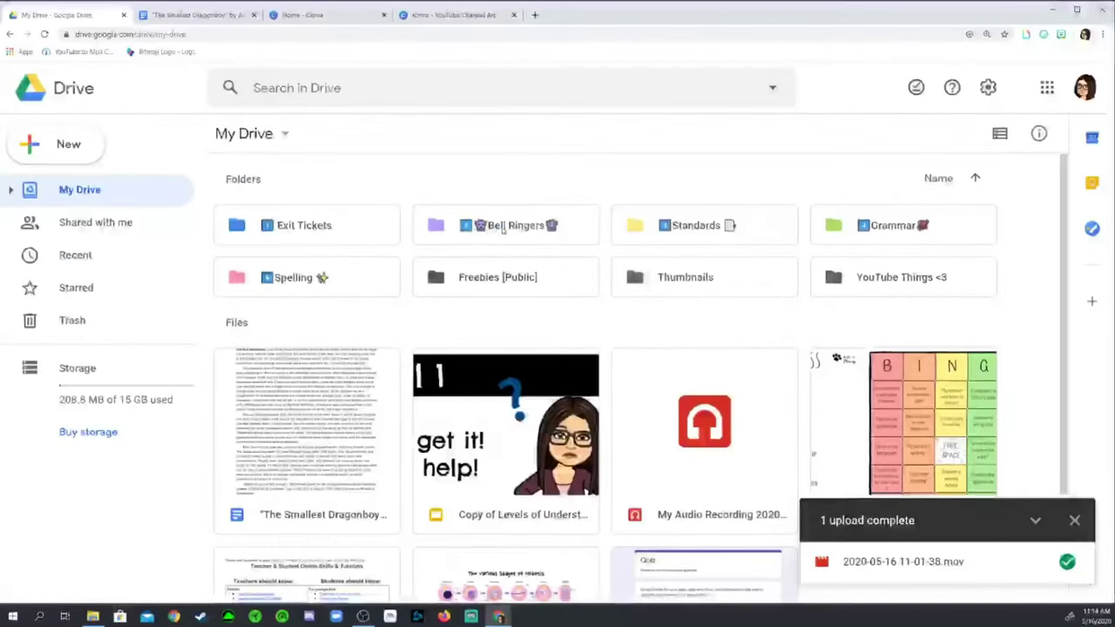
{"action": "right_click", "coordinate": [503, 229]}
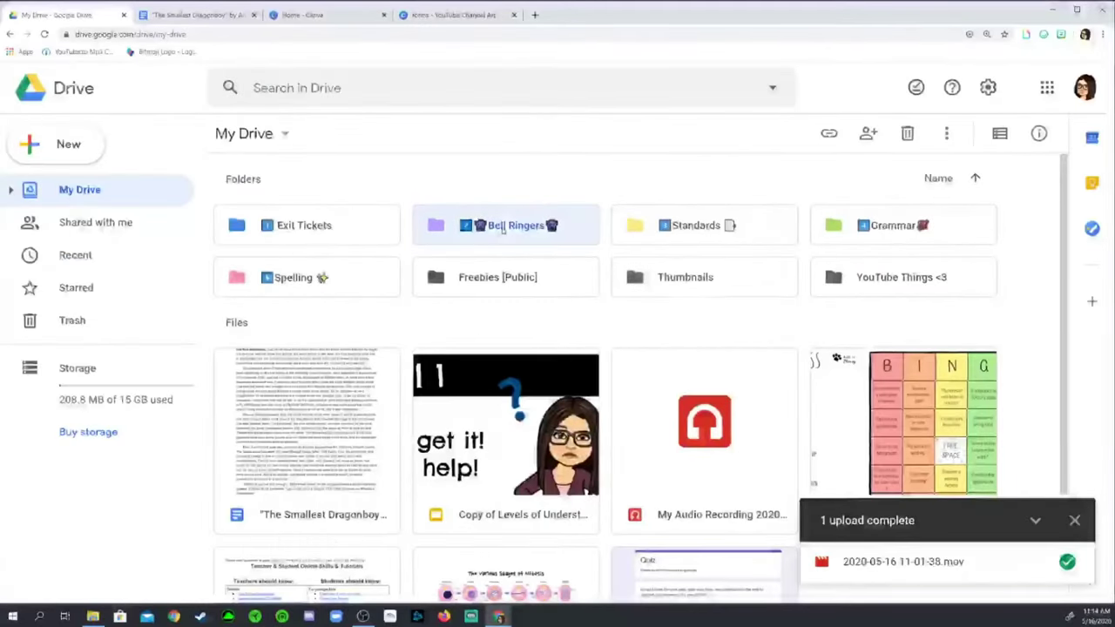
{"action": "left_click", "coordinate": [568, 288]}
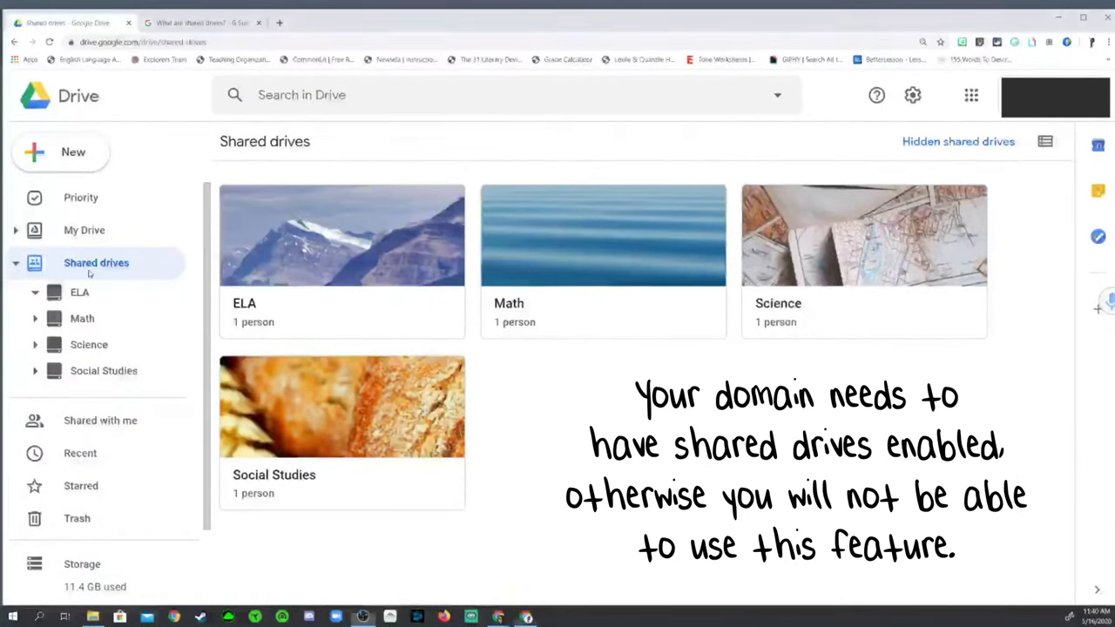
- Create a new 7th Grade Team shared drive and return to the shared drives list
{"action": "left_click", "coordinate": [82, 158]}
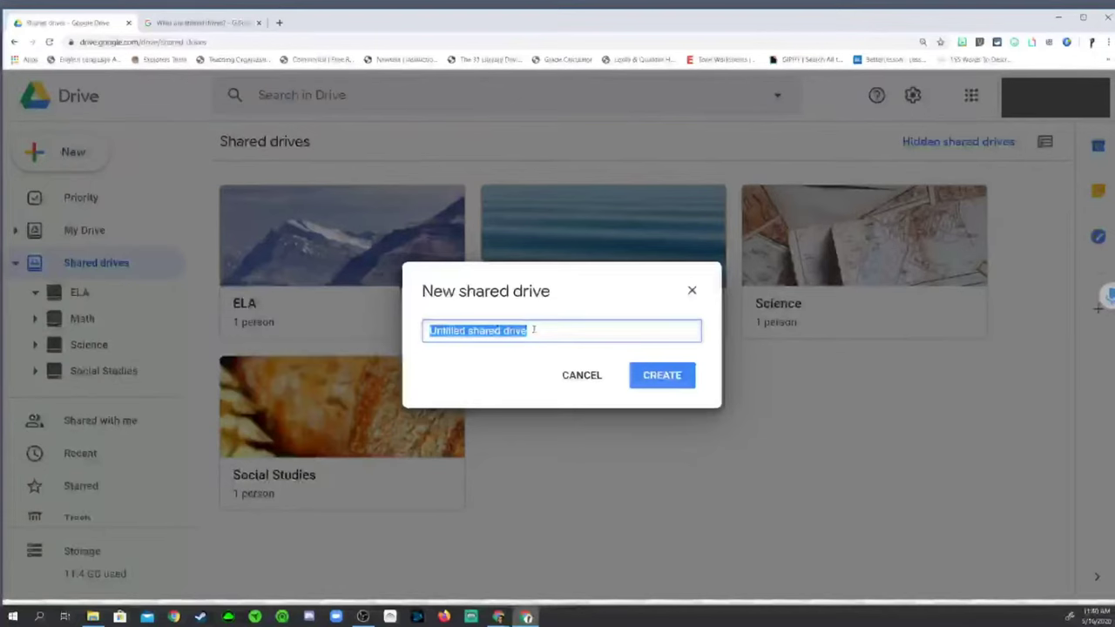
{"action": "type", "text": "7th Grade"}
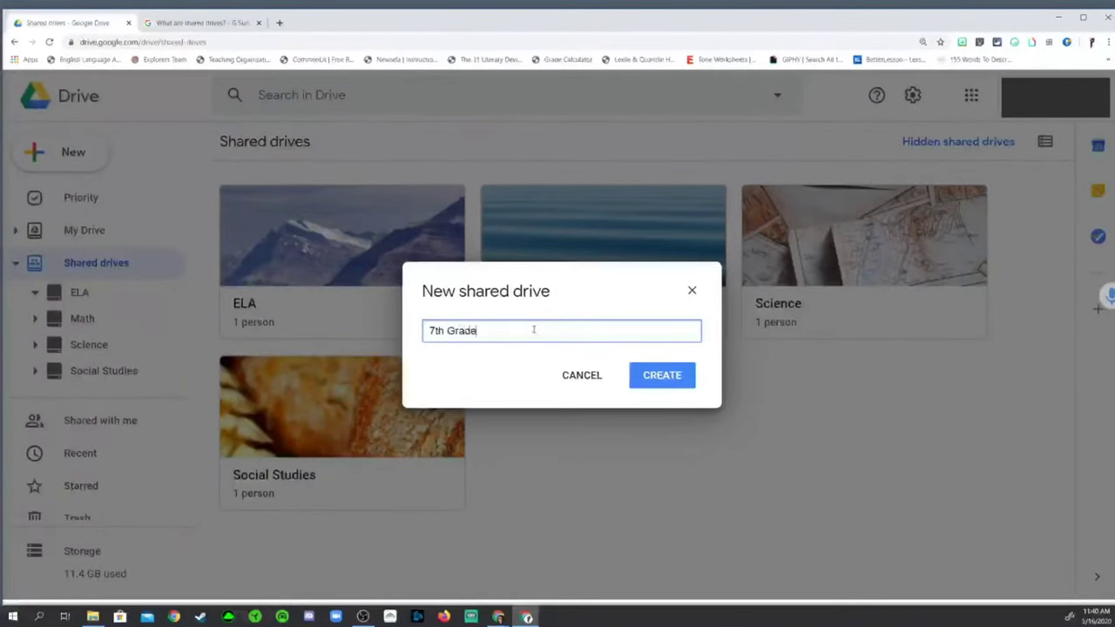
{"action": "key", "text": "Return"}
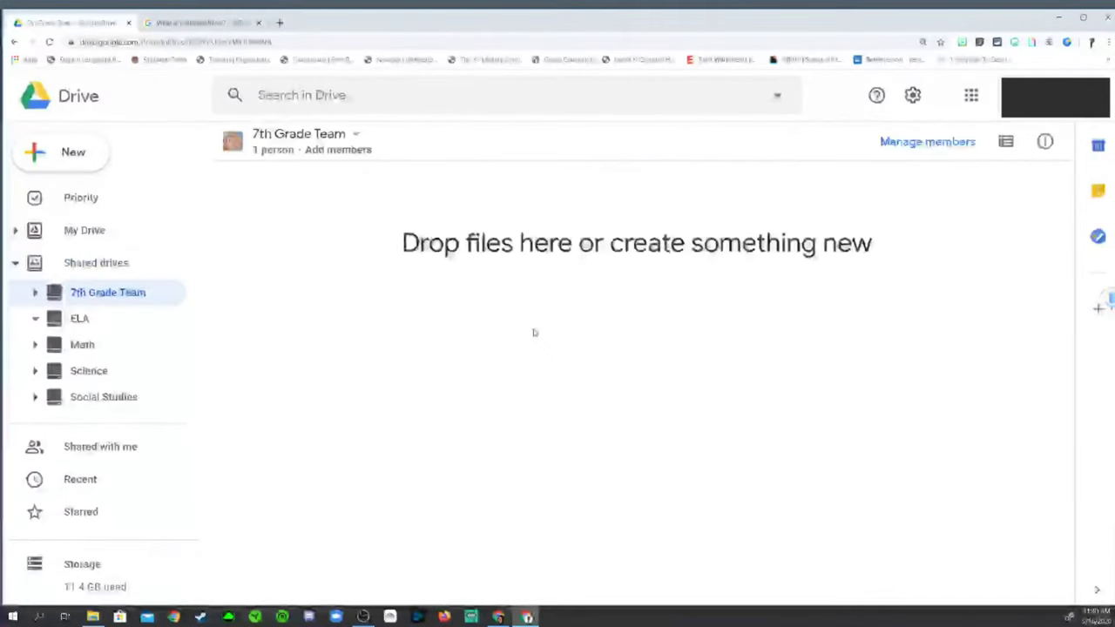
{"action": "left_click", "coordinate": [96, 262]}
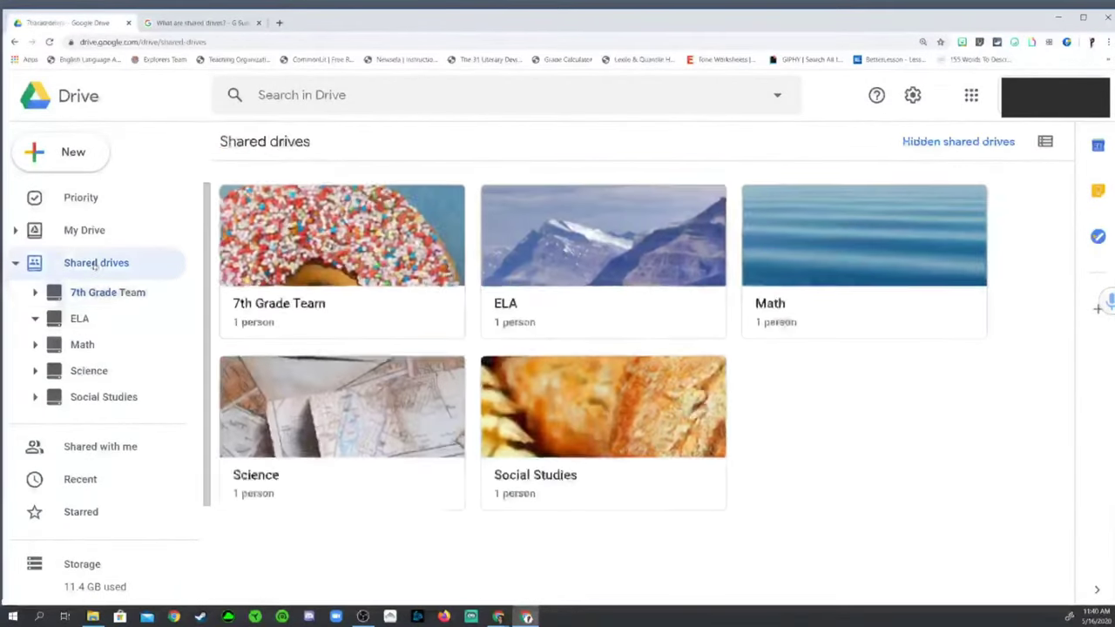
- Open the ELA shared drive and preview the Copy of Commas file
{"action": "double_click", "coordinate": [603, 253]}
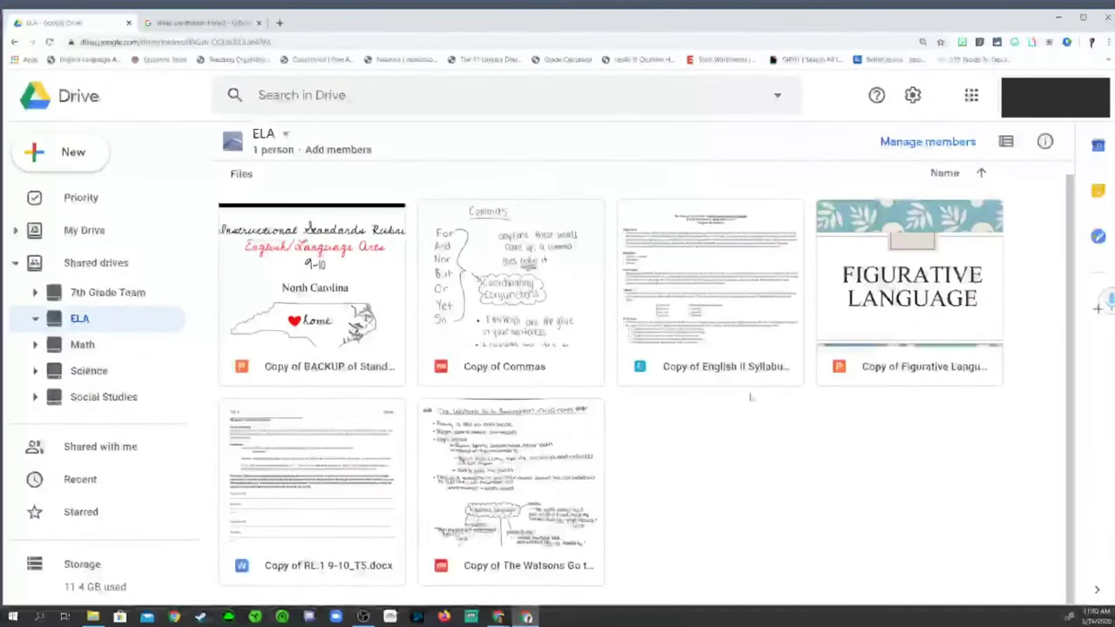
{"action": "double_click", "coordinate": [516, 314]}
{"action": "scroll", "coordinate": [723, 299], "scroll_direction": "down", "scroll_amount": 5}
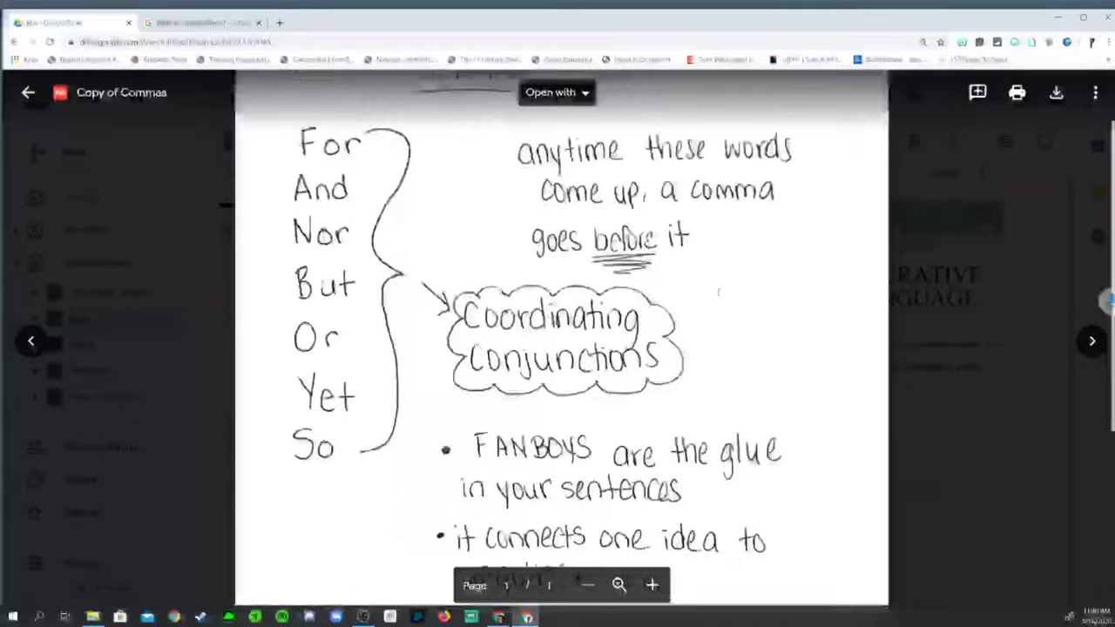
{"action": "key", "text": "Escape"}
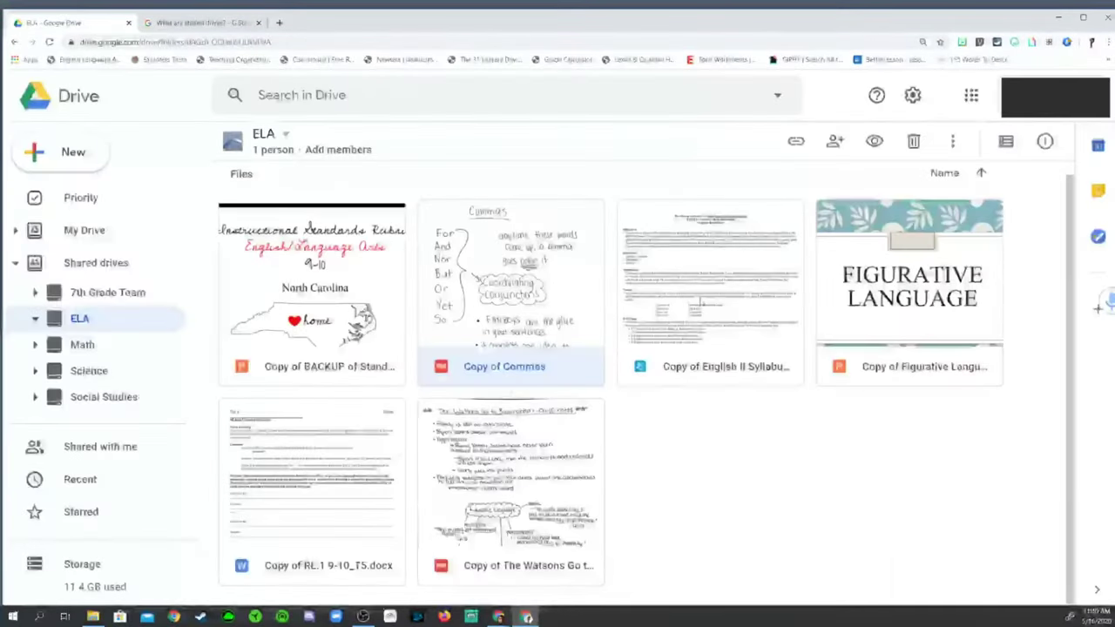
- Select the English II syllabus and Figurative Language files, then view Add members role options
{"action": "left_click", "coordinate": [703, 302]}
{"action": "left_click", "coordinate": [878, 290]}
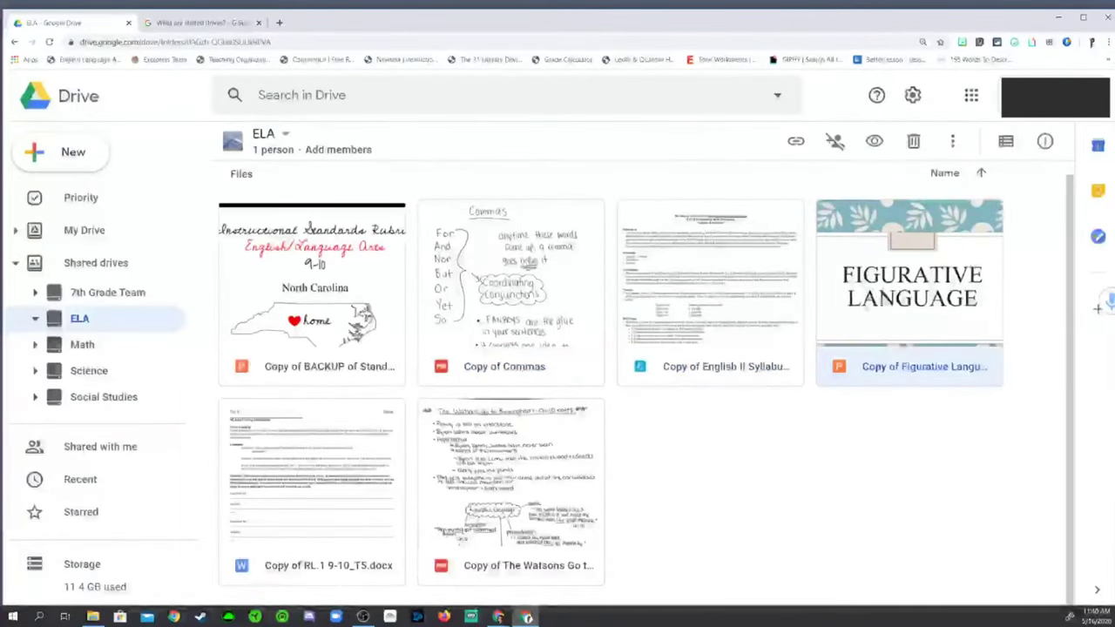
{"action": "left_click", "coordinate": [769, 416]}
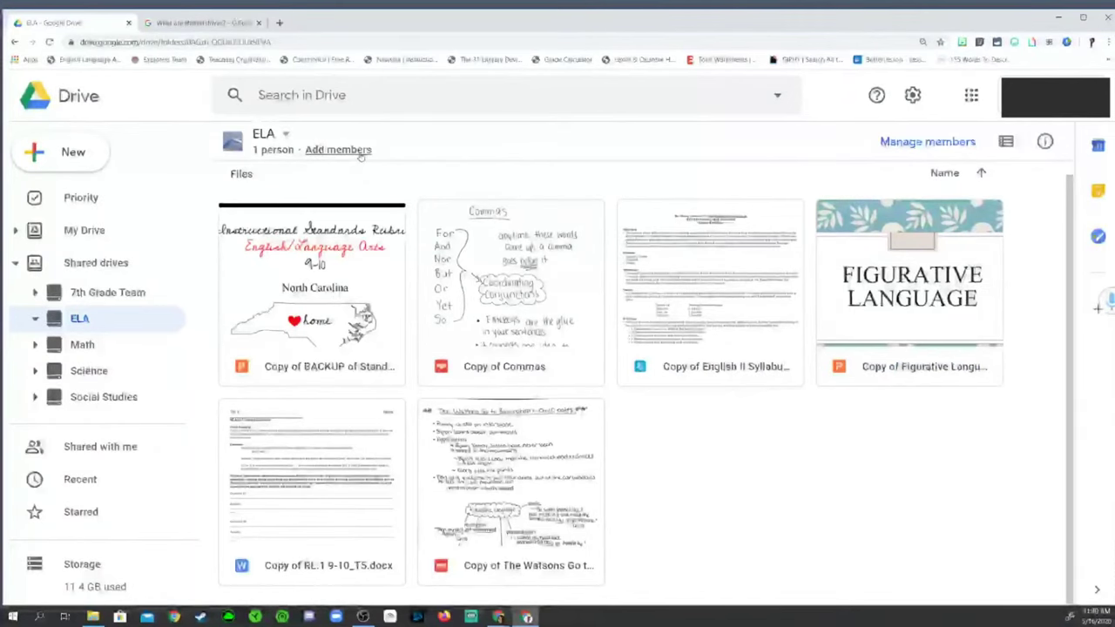
{"action": "left_click", "coordinate": [360, 153]}
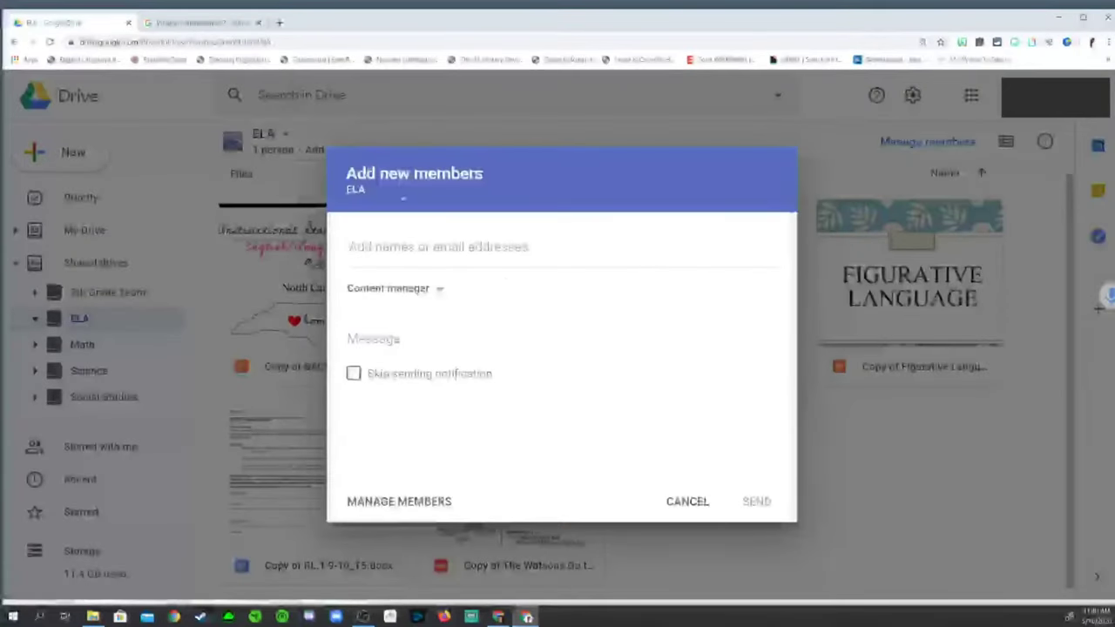
{"action": "left_click", "coordinate": [440, 296]}
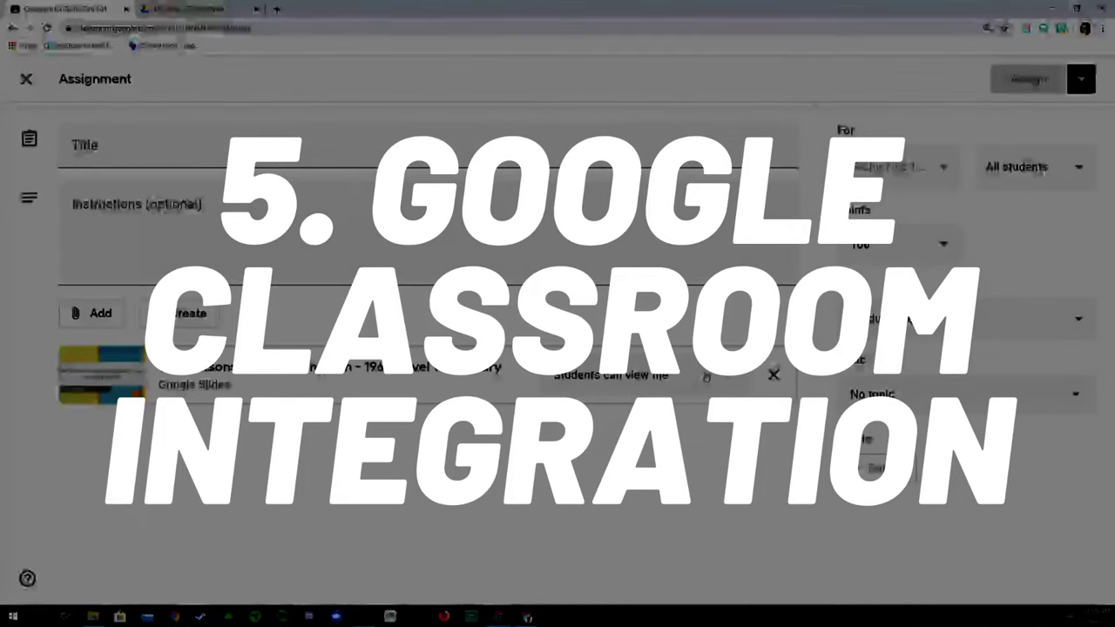
- Check the slides' student access options and Vocabulary table, then open the Classwork Create menu
{"action": "left_click", "coordinate": [706, 376]}
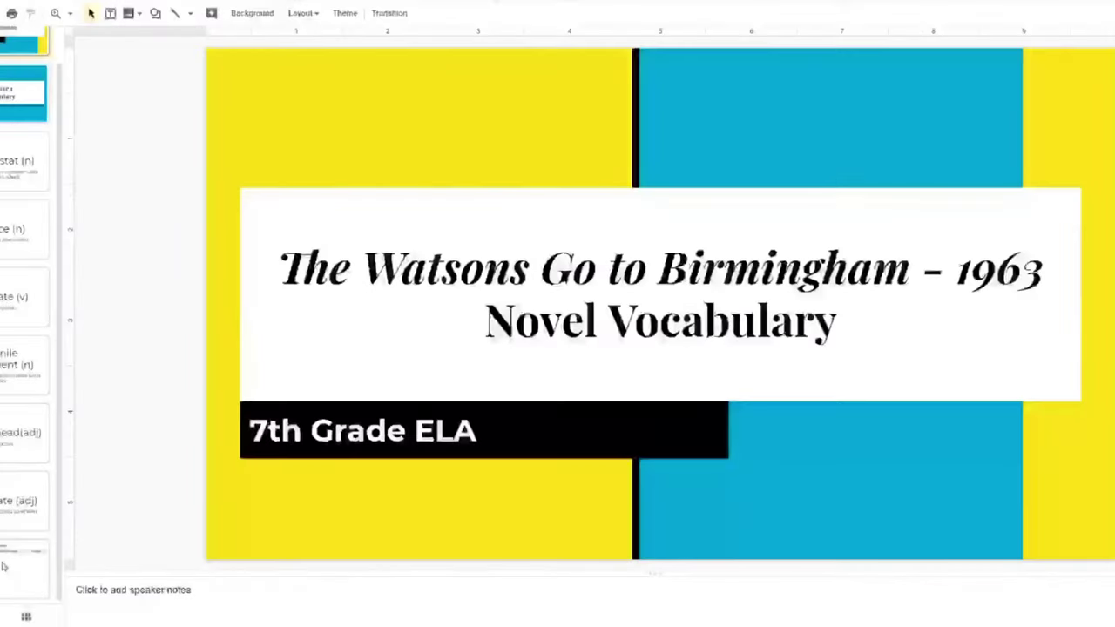
{"action": "left_click", "coordinate": [5, 566]}
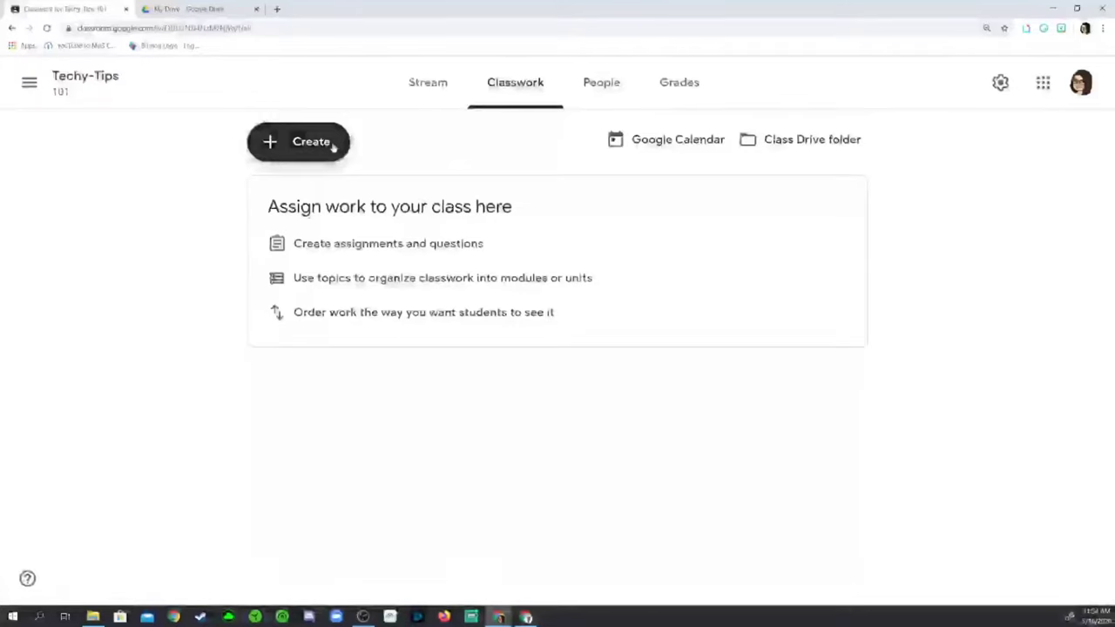
{"action": "left_click", "coordinate": [332, 143]}
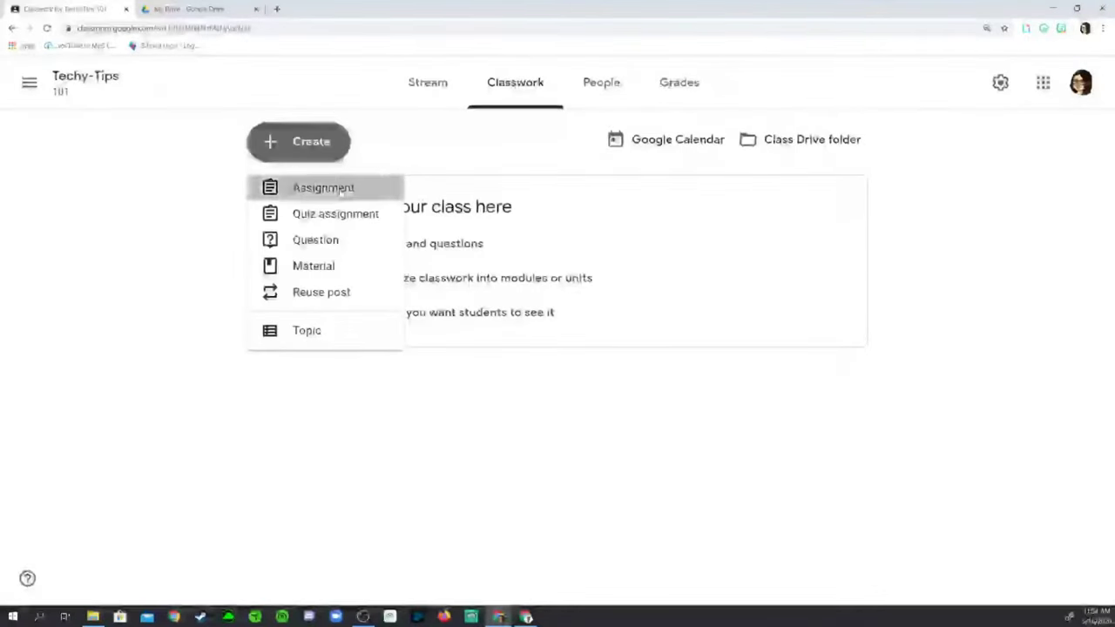
- Attach the Watsons Go to Birmingham vocabulary slides from My Drive to a new assignment, copy per student
{"action": "left_click", "coordinate": [319, 188]}
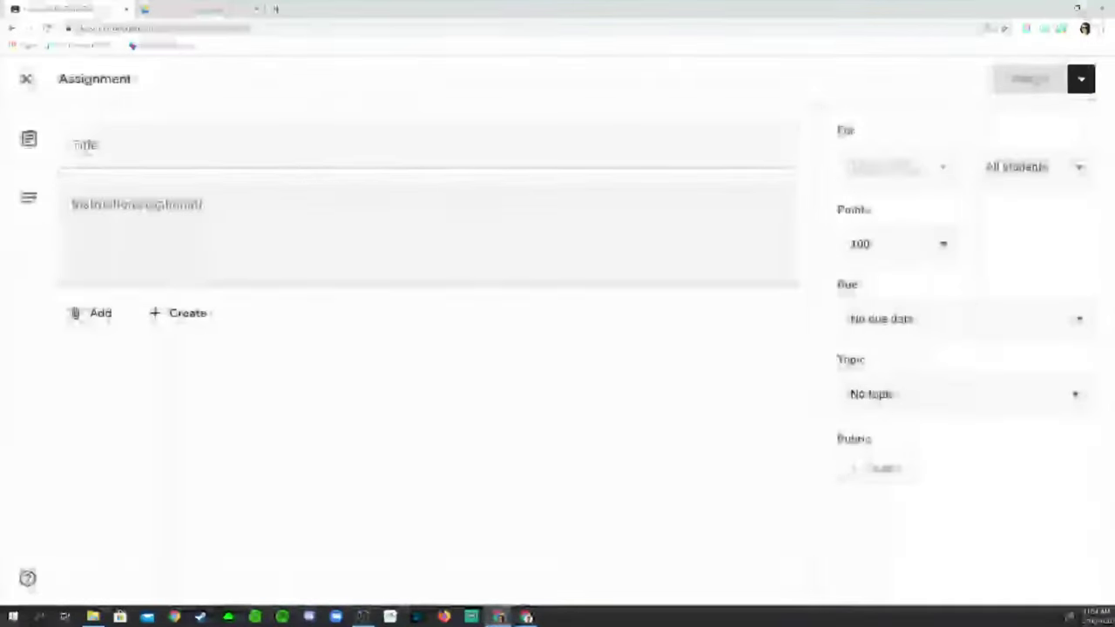
{"action": "left_click", "coordinate": [93, 312]}
{"action": "left_click", "coordinate": [194, 352]}
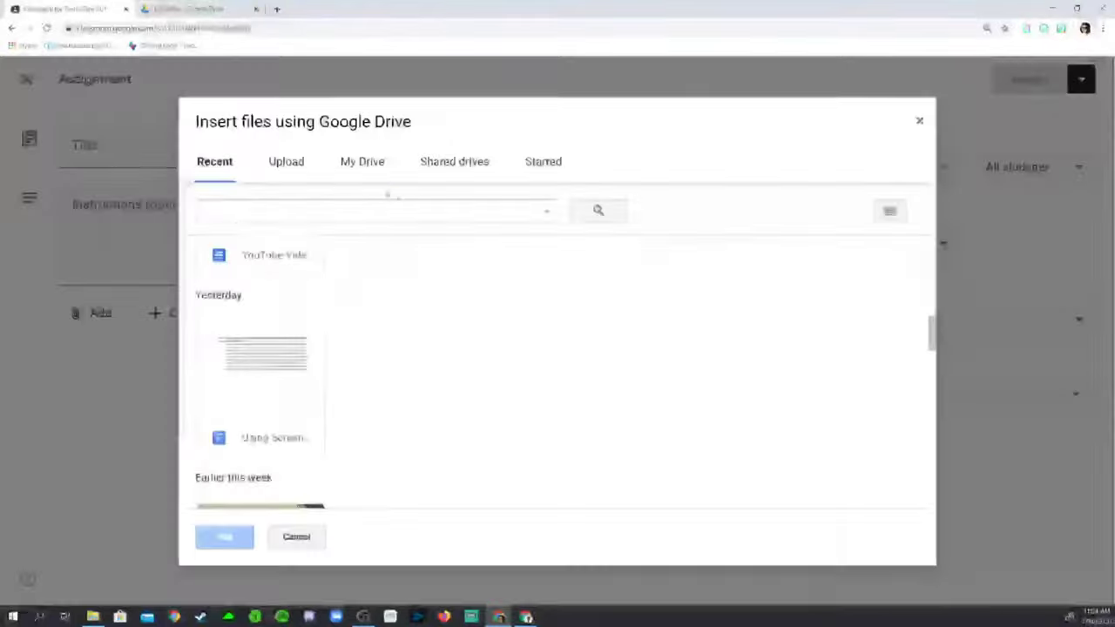
{"action": "left_click", "coordinate": [363, 164]}
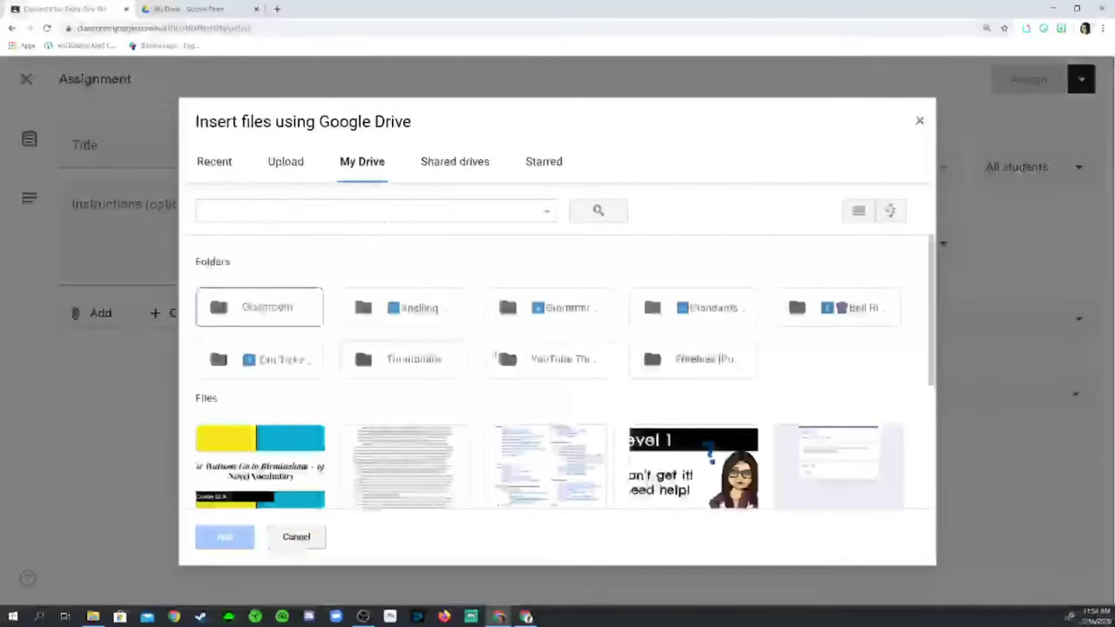
{"action": "scroll", "coordinate": [252, 419], "scroll_direction": "down", "scroll_amount": 1}
{"action": "left_click", "coordinate": [233, 501]}
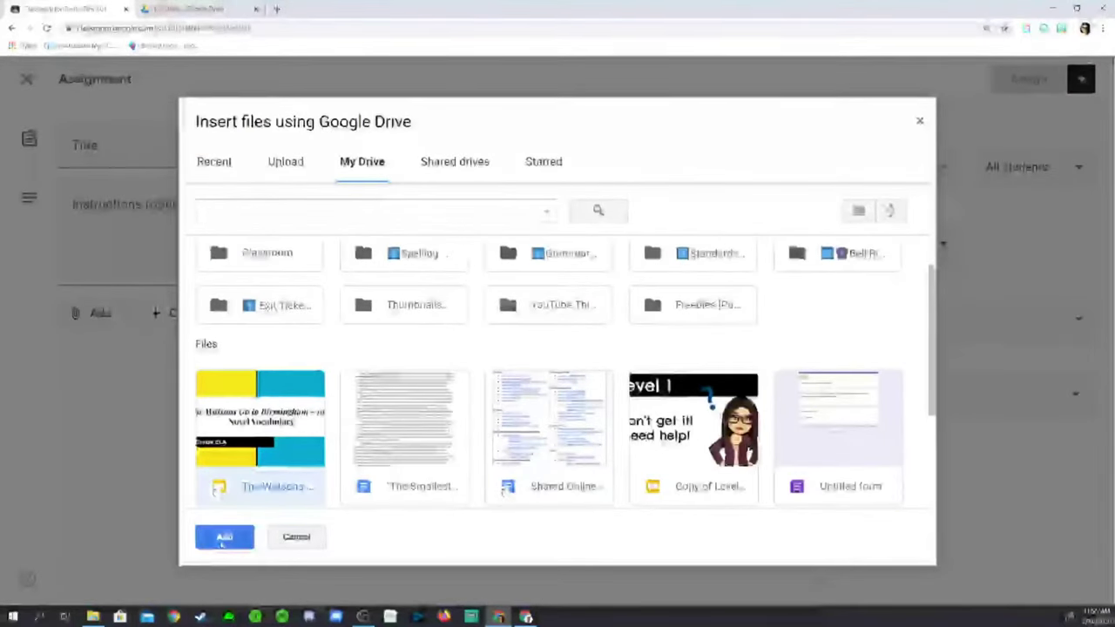
{"action": "left_click", "coordinate": [234, 536]}
{"action": "left_click", "coordinate": [705, 376]}
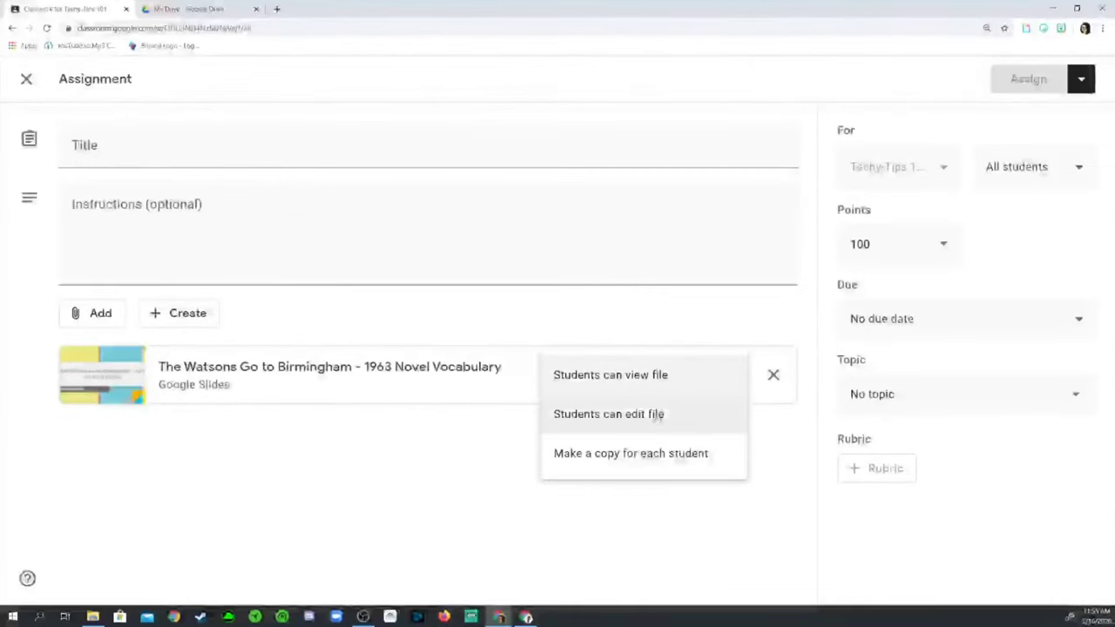
{"action": "left_click", "coordinate": [727, 468]}
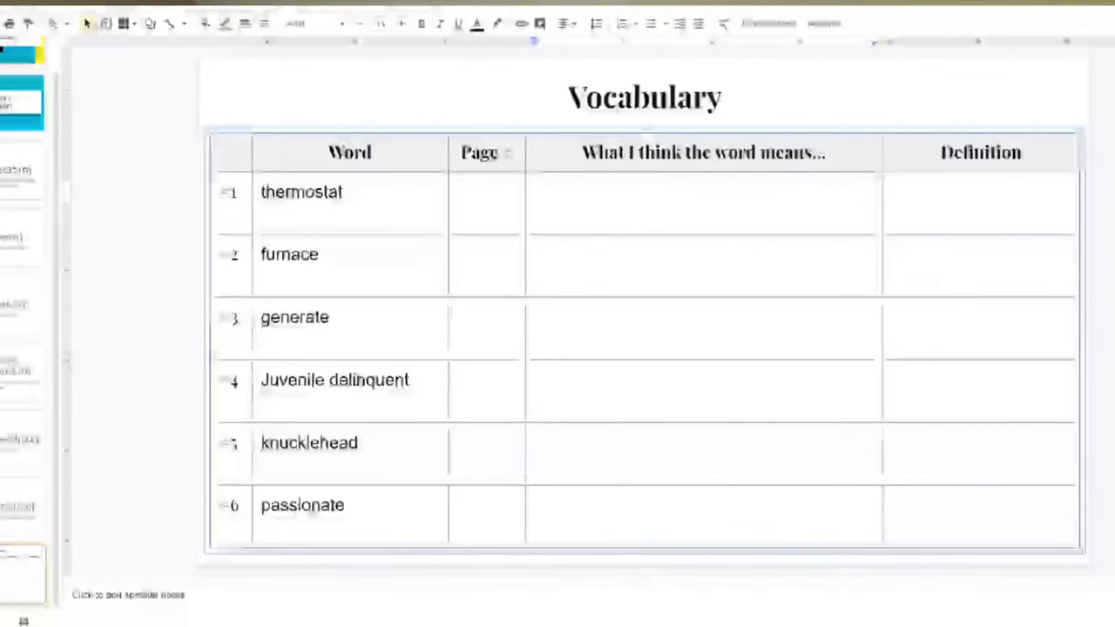
- Type a guess at the word's meaning, download the slides as PDF, and start a Kami text note
{"action": "type", "text": "I think i"}
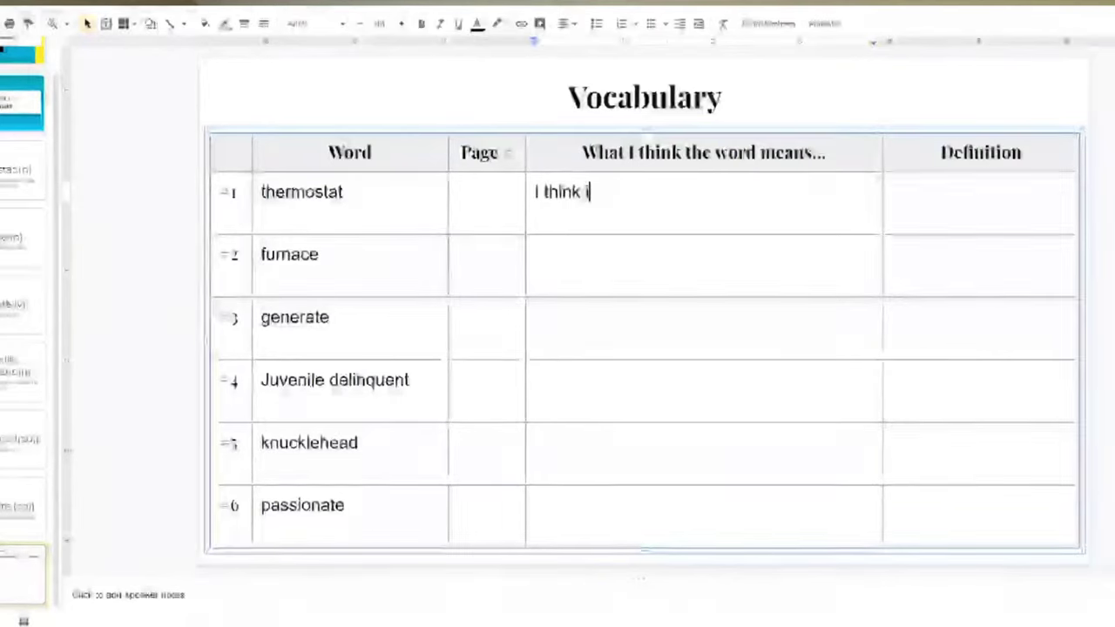
{"action": "type", "text": "t means something along "}
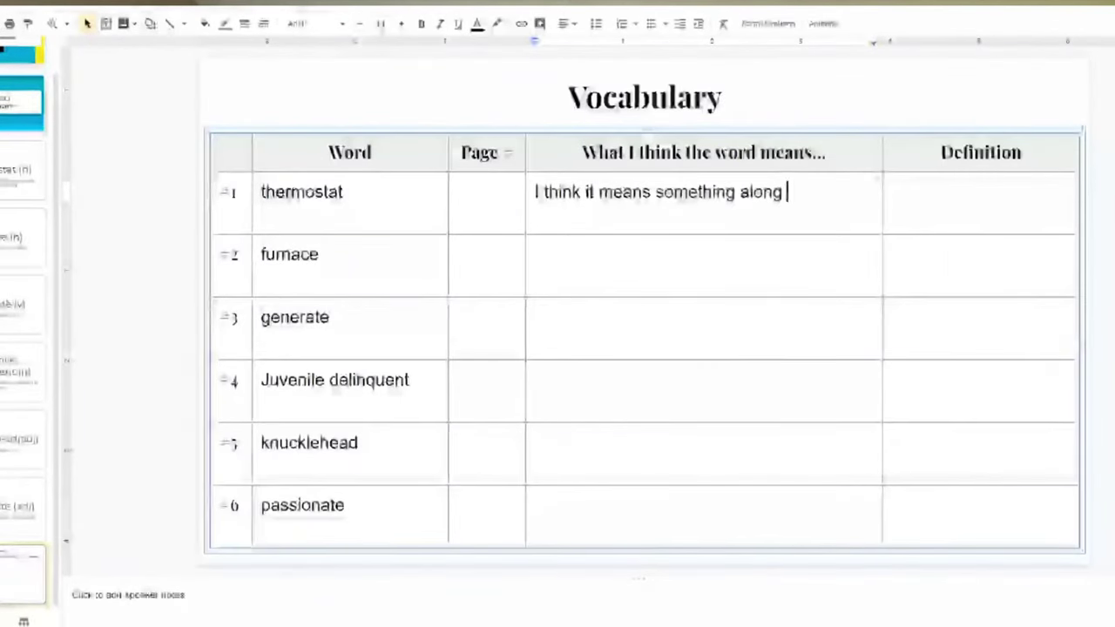
{"action": "type", "text": "the lines of being able "}
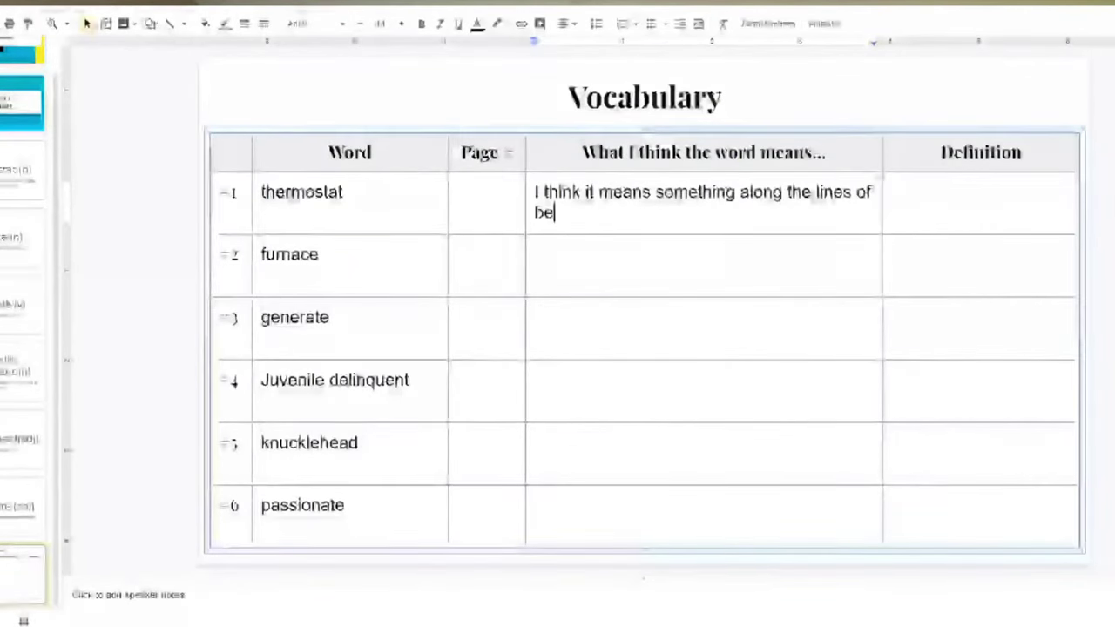
{"action": "type", "text": "to measure or cha"}
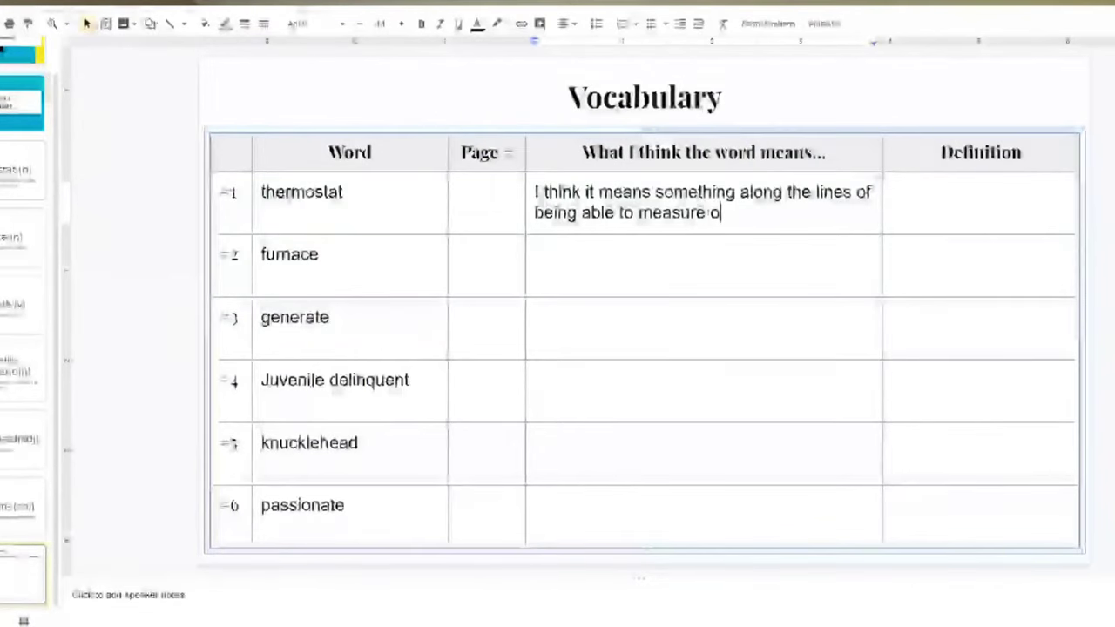
{"action": "type", "text": "nge something"}
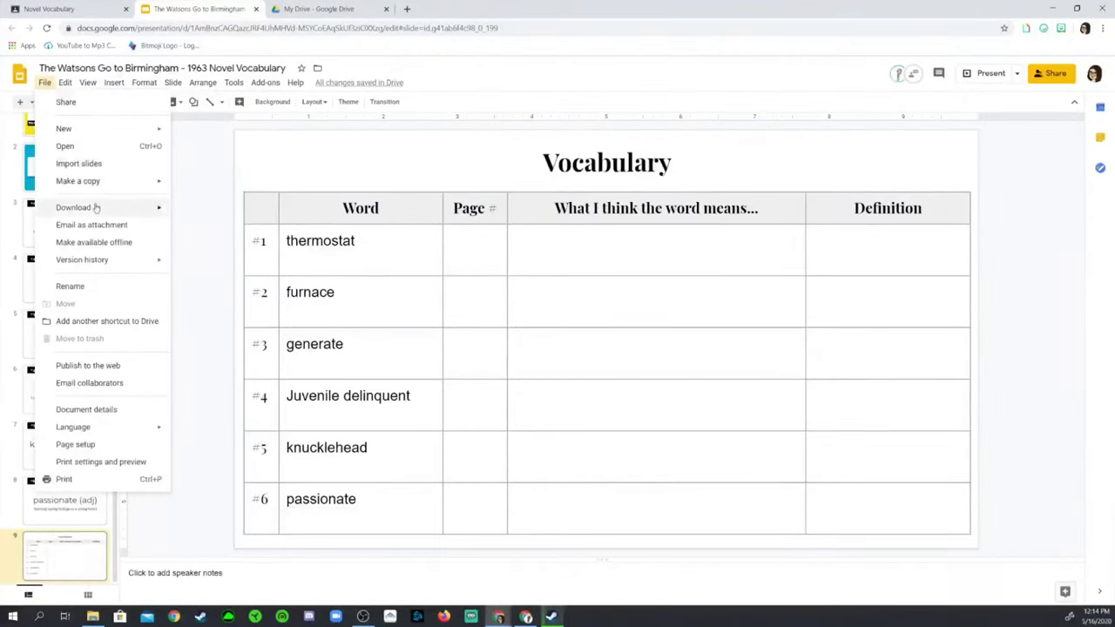
{"action": "mouse_move", "coordinate": [97, 208]}
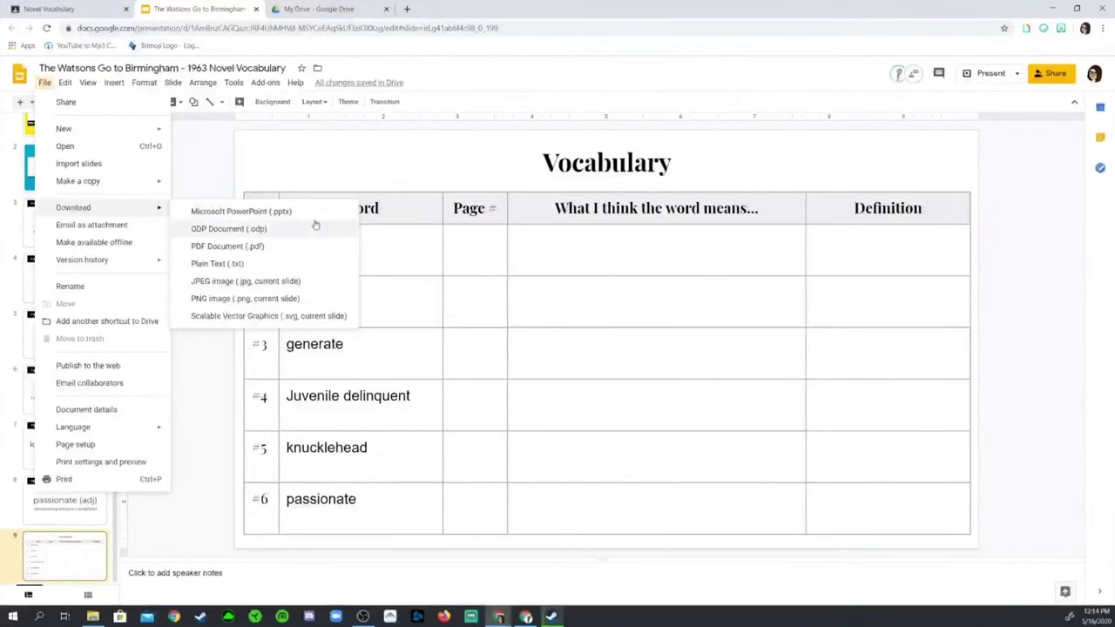
{"action": "left_click", "coordinate": [269, 247]}
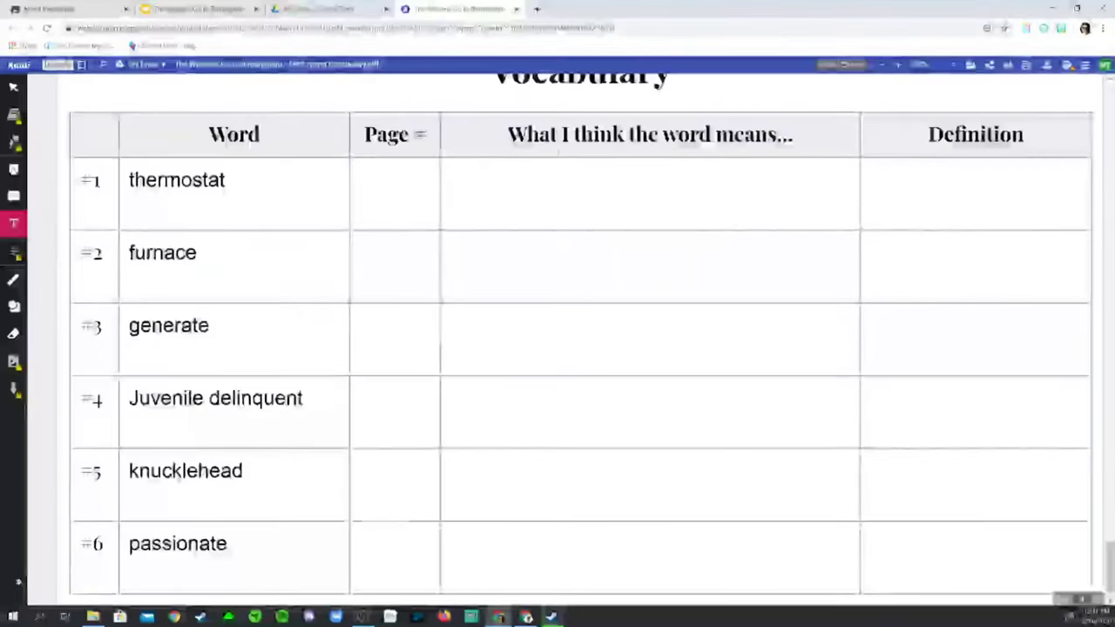
{"action": "left_click", "coordinate": [446, 166]}
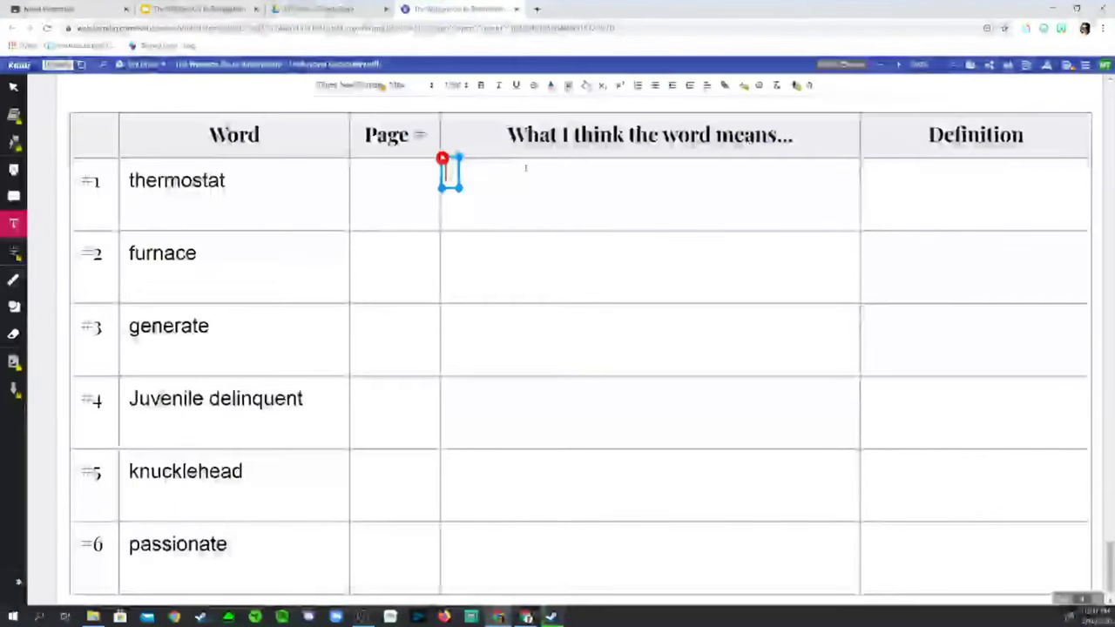
- Write 'I think the word has something to do with measuring it' as the thermostat guess, then close Kami
{"action": "type", "text": "I think the wo"}
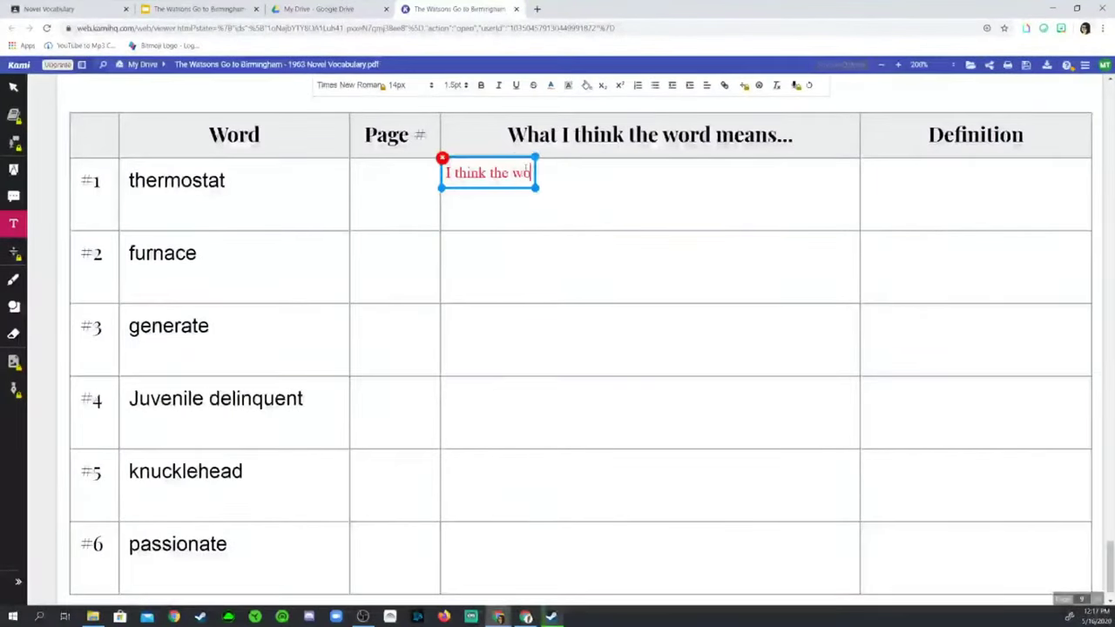
{"action": "type", "text": "rd has  someth"}
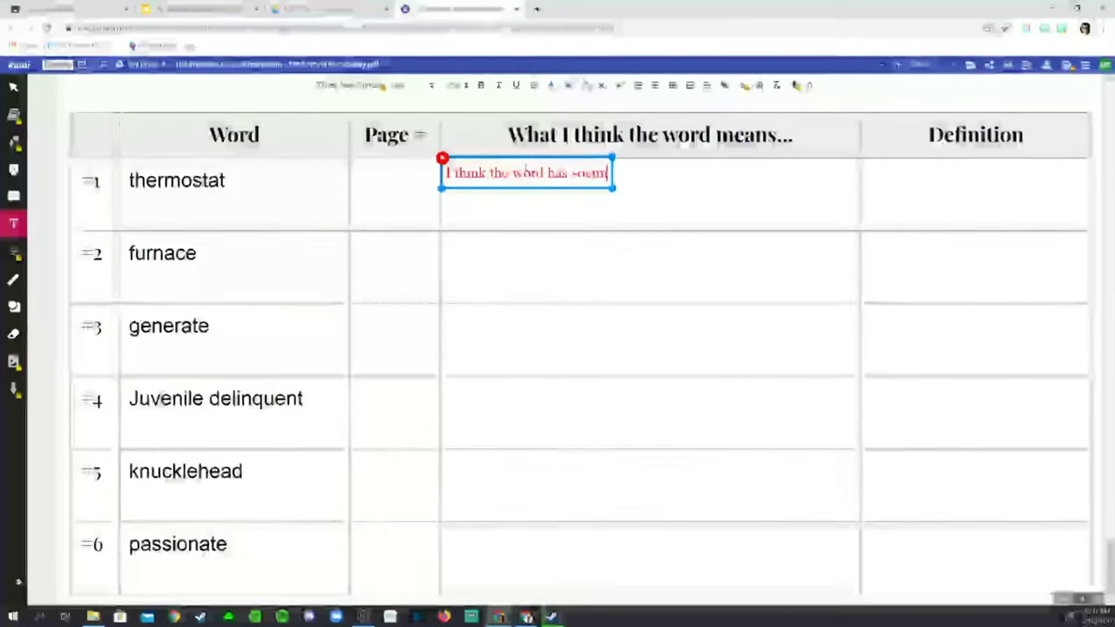
{"action": "key", "text": "BackSpace"}
{"action": "key", "text": "BackSpace"}
{"action": "key", "text": "BackSpace"}
{"action": "key", "text": "BackSpace"}
{"action": "type", "text": "u"}
{"action": "key", "text": "BackSpace"}
{"action": "type", "text": "mething to do with measuring "}
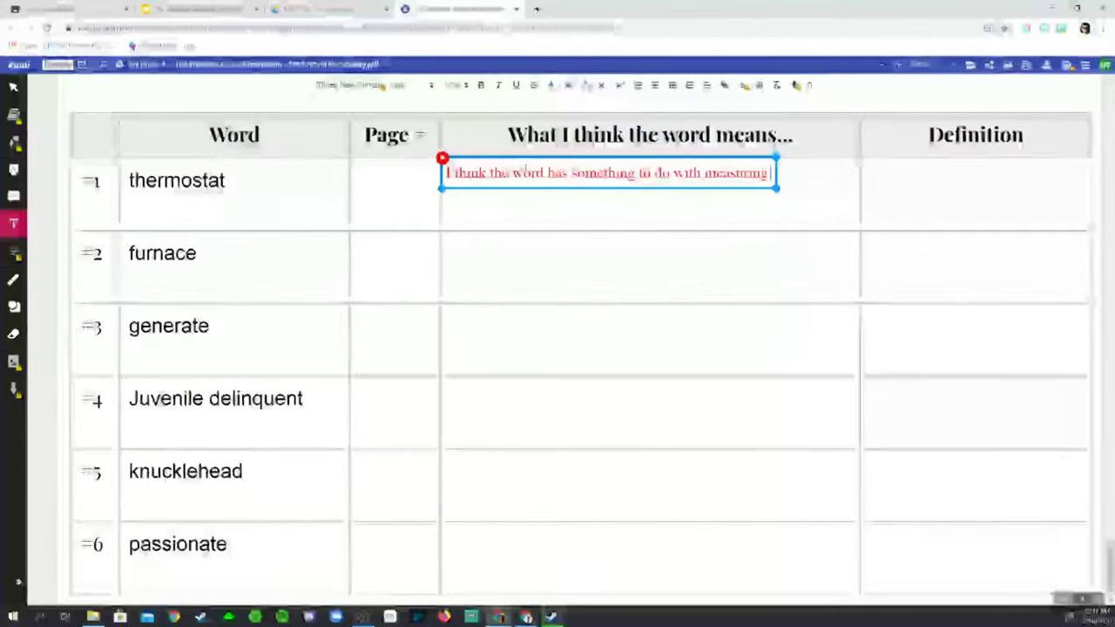
{"action": "type", "text": "it"}
{"action": "key", "text": "ctrl+w"}
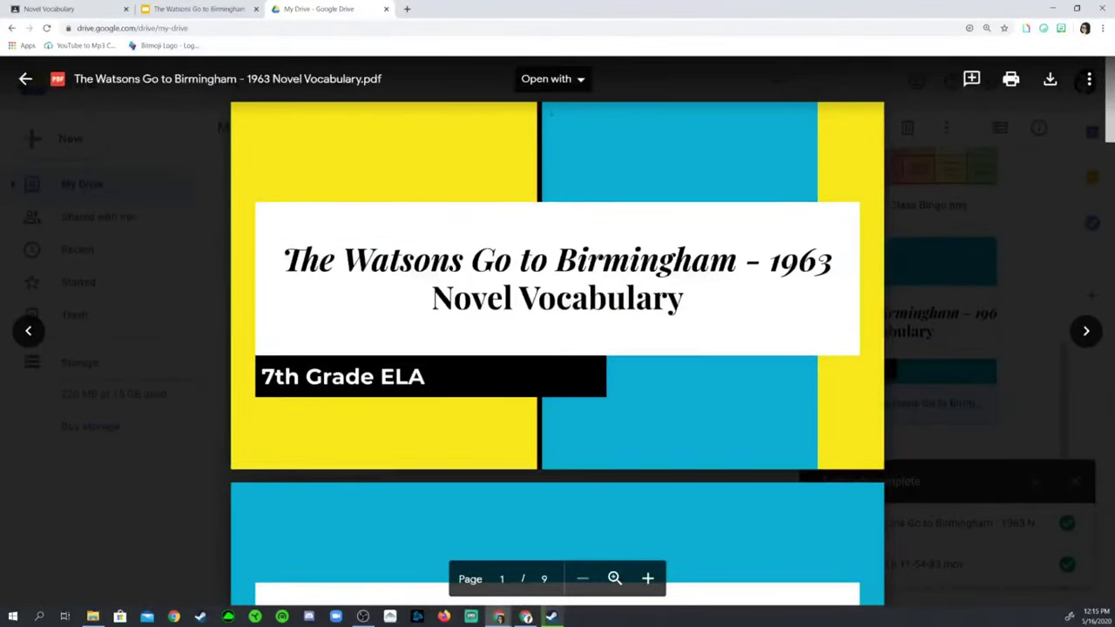
- Reopen the vocabulary PDF via Annotate with Kami and extend the thermostat guess toward 'specific type of sense'
{"action": "left_click", "coordinate": [546, 78]}
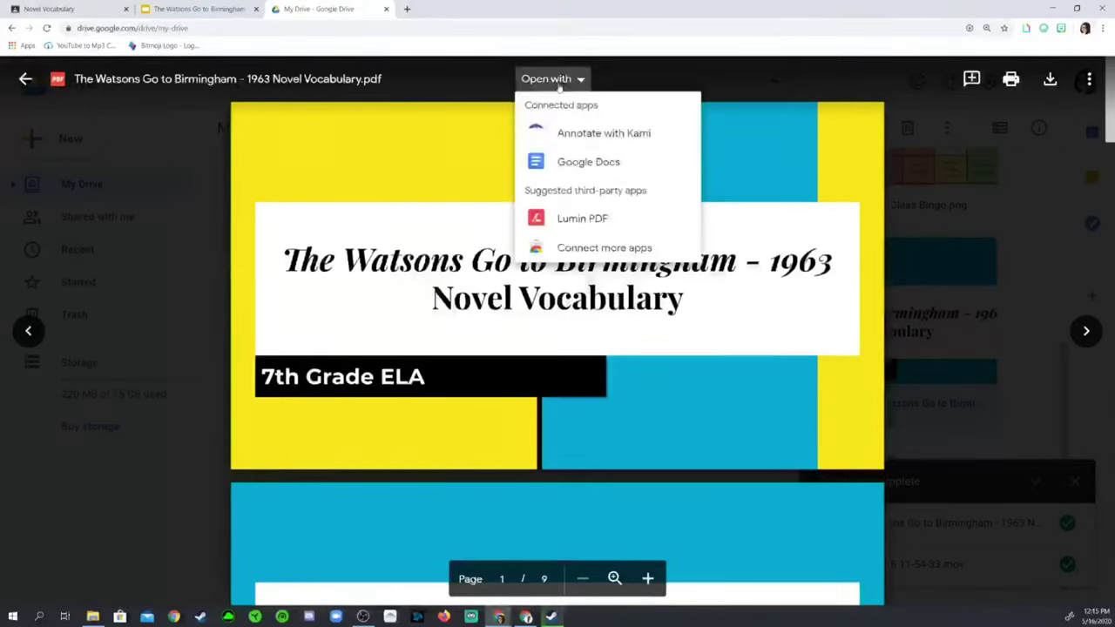
{"action": "left_click", "coordinate": [670, 136]}
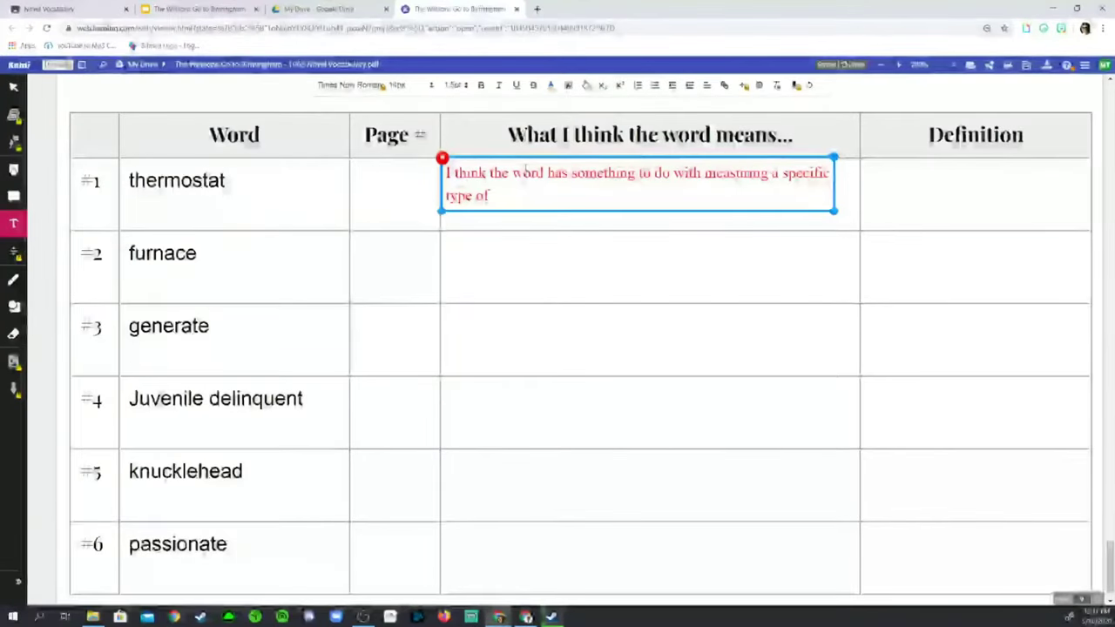
{"action": "type", "text": "se"}
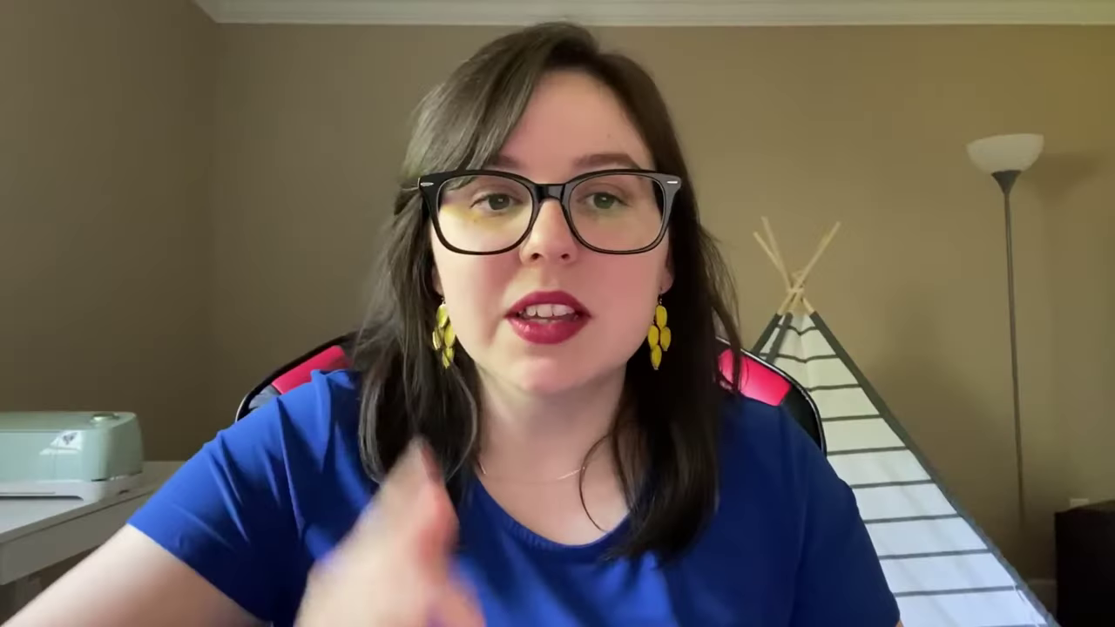